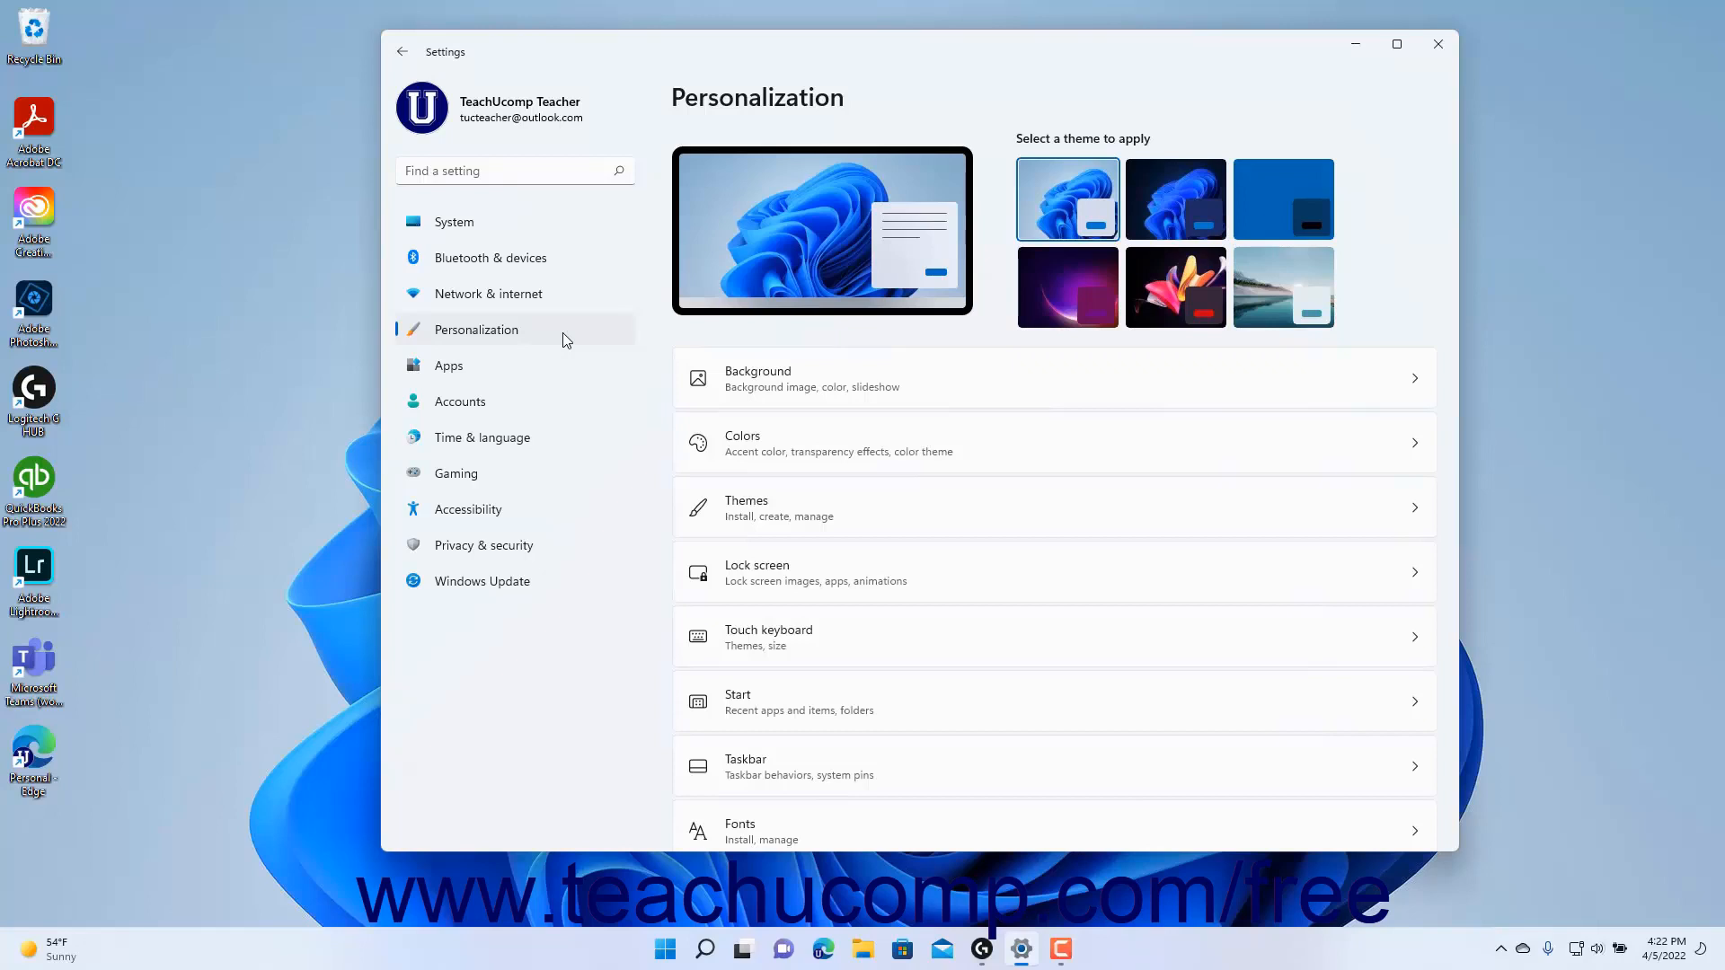
Open the lock screen personalization settings and set the background to Picture with the dark blue-purple glowing arc image
{"action": "left_click", "coordinate": [562, 333]}
{"action": "left_click", "coordinate": [861, 588]}
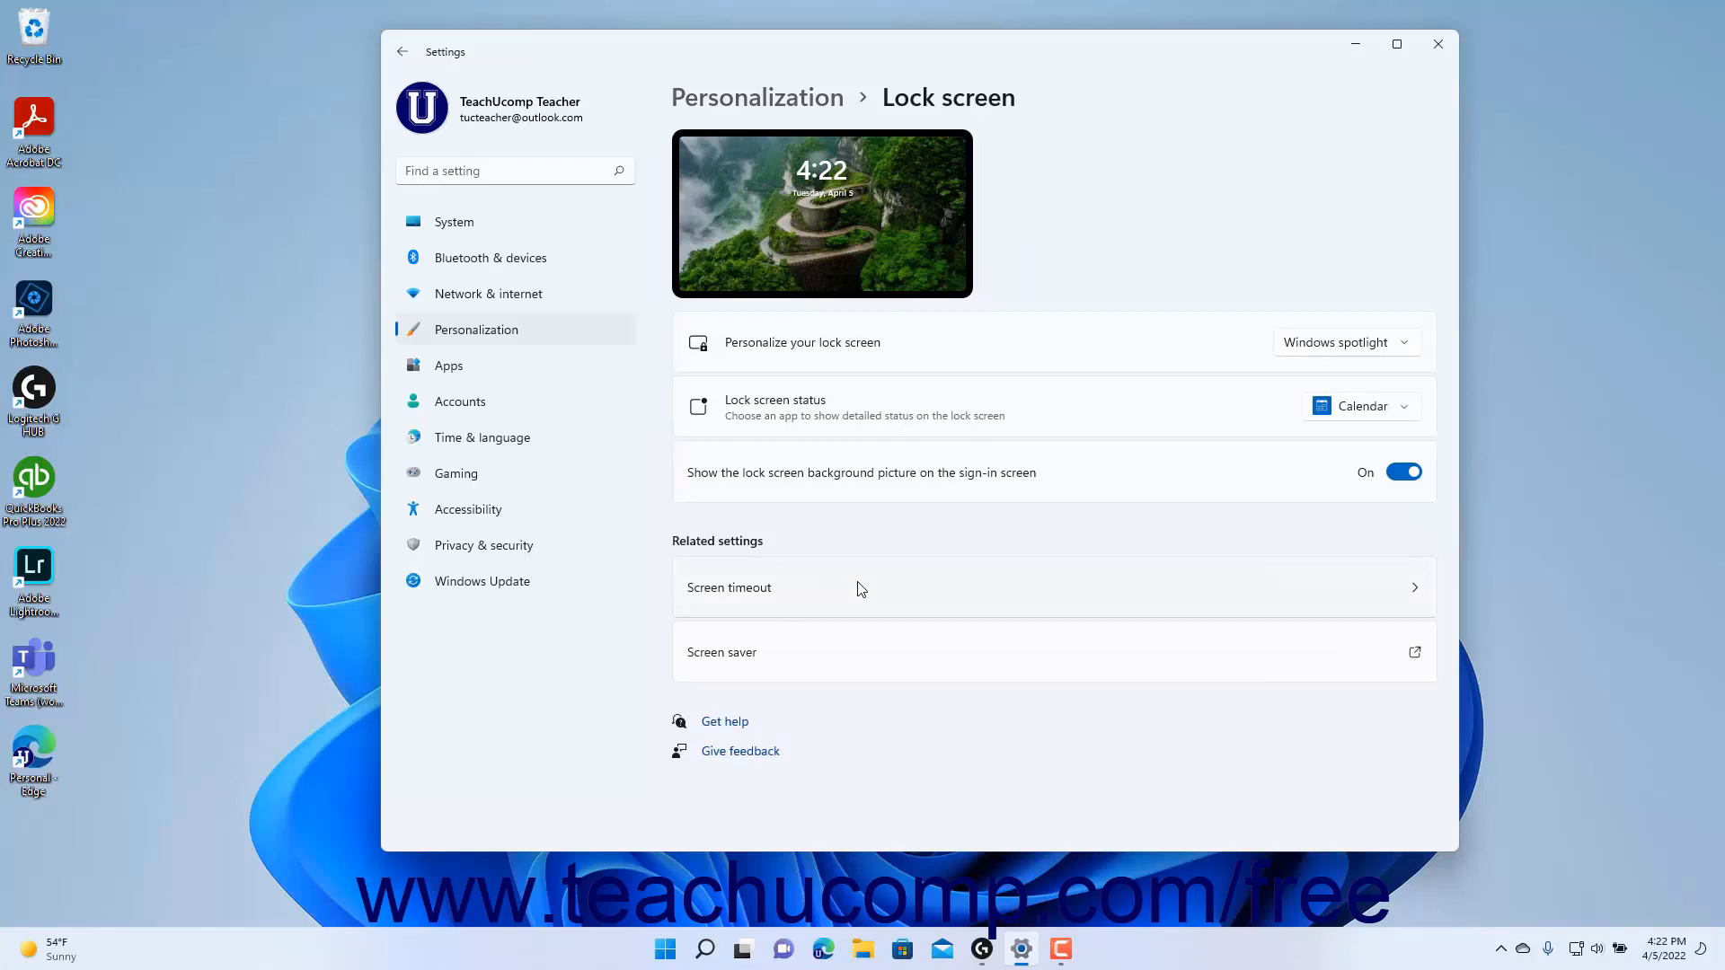
{"action": "left_click", "coordinate": [1387, 351]}
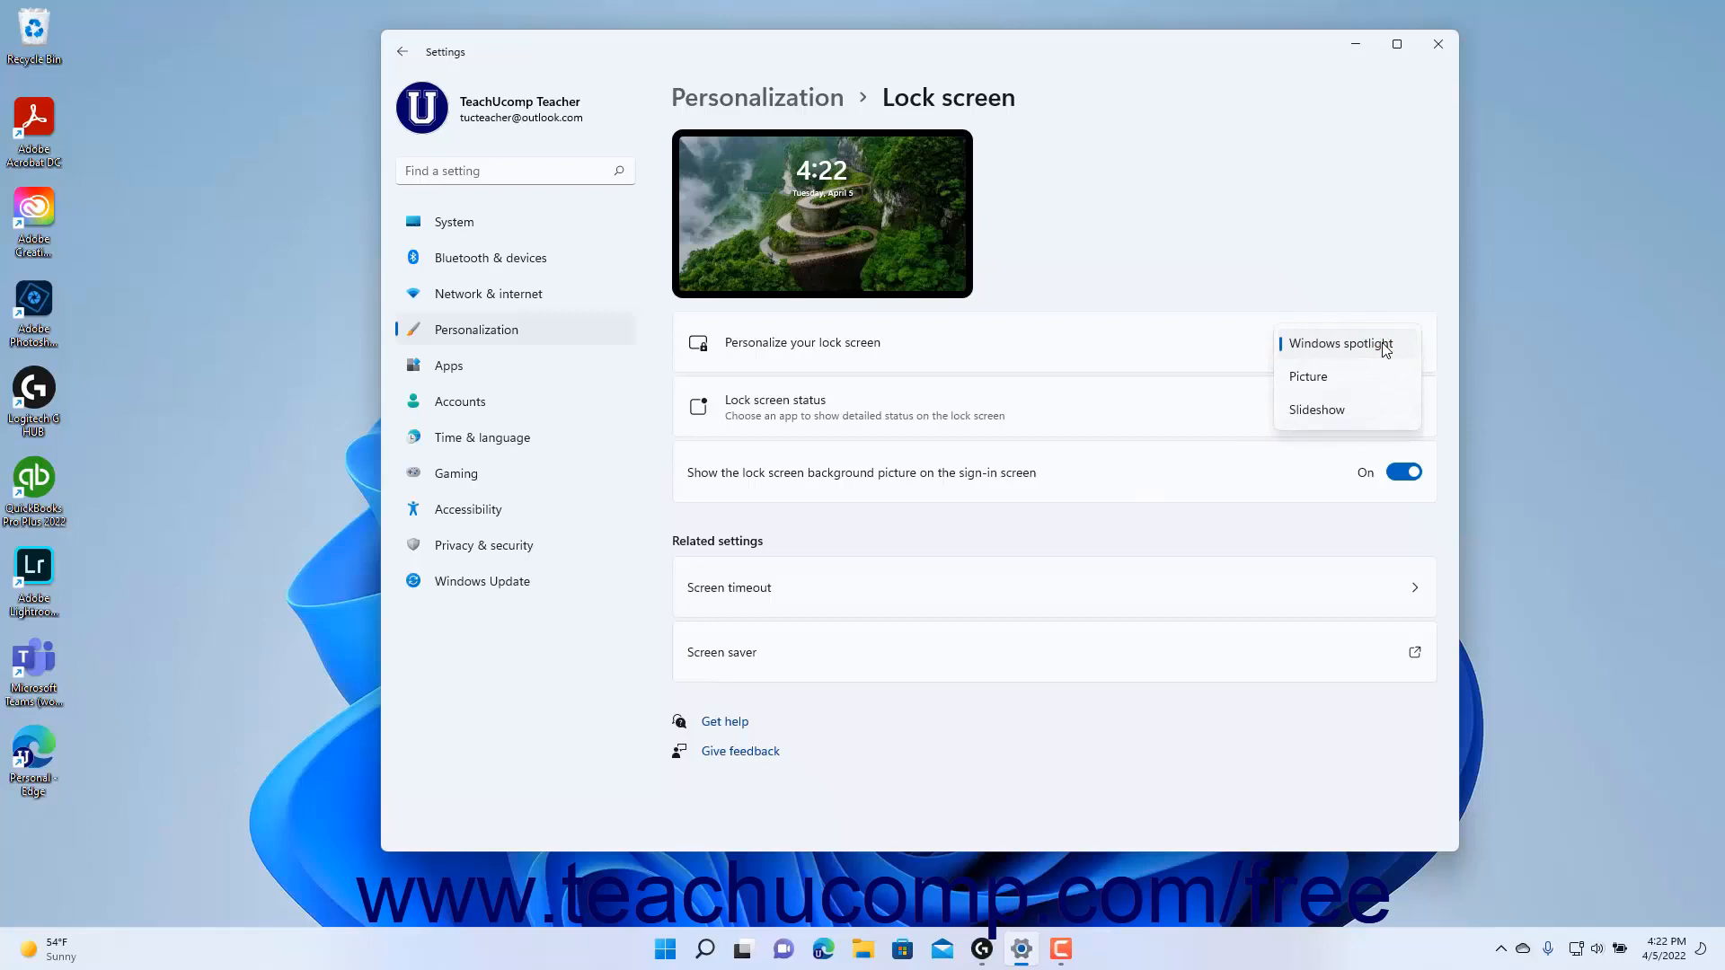
{"action": "left_click", "coordinate": [1336, 379]}
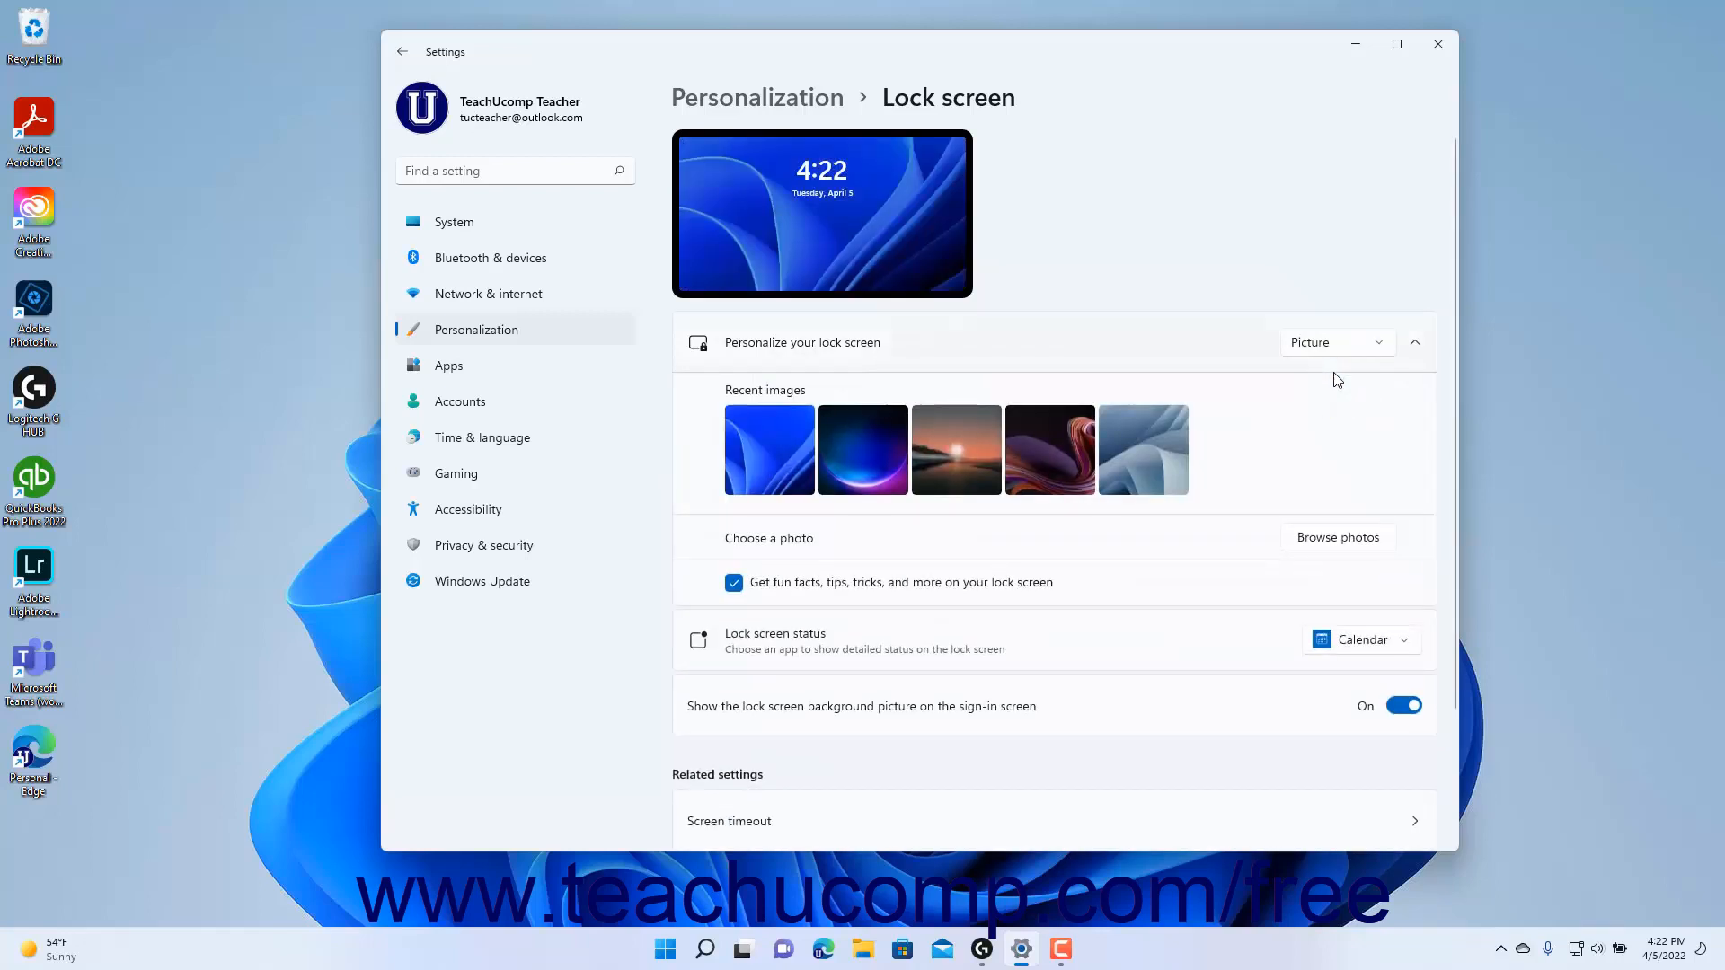
{"action": "left_click", "coordinate": [872, 451]}
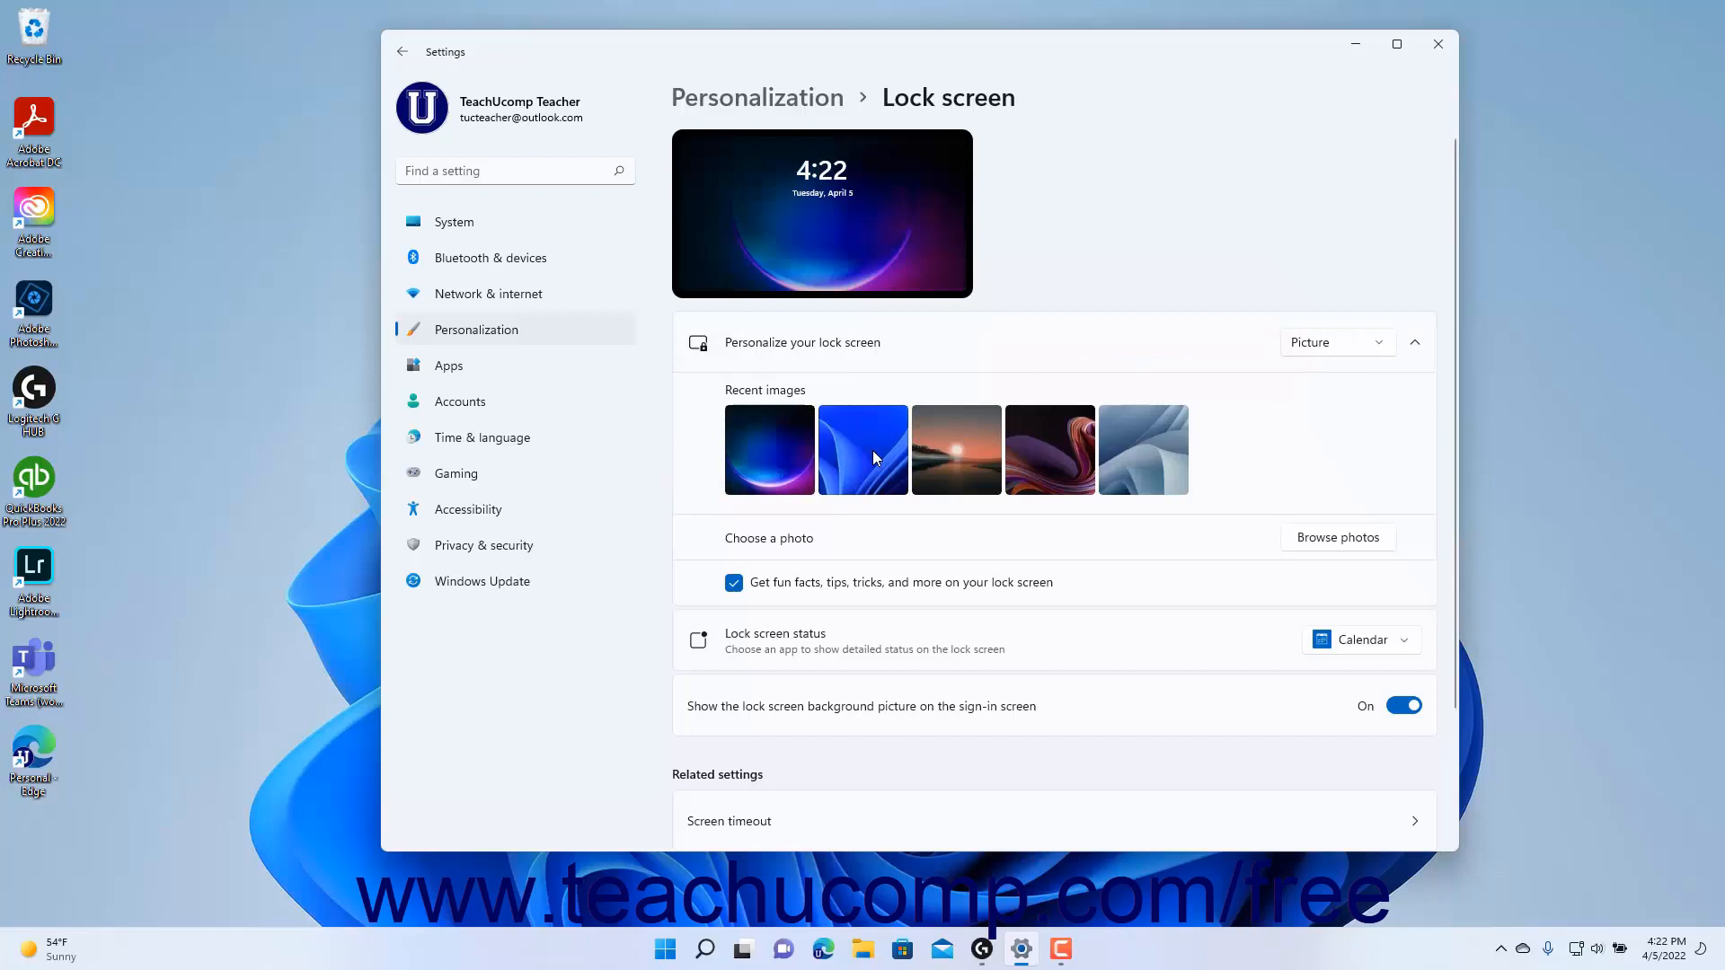
Browse the Pictures folder and use IMG_1510.JPG as the lock screen picture
{"action": "left_click", "coordinate": [1308, 539]}
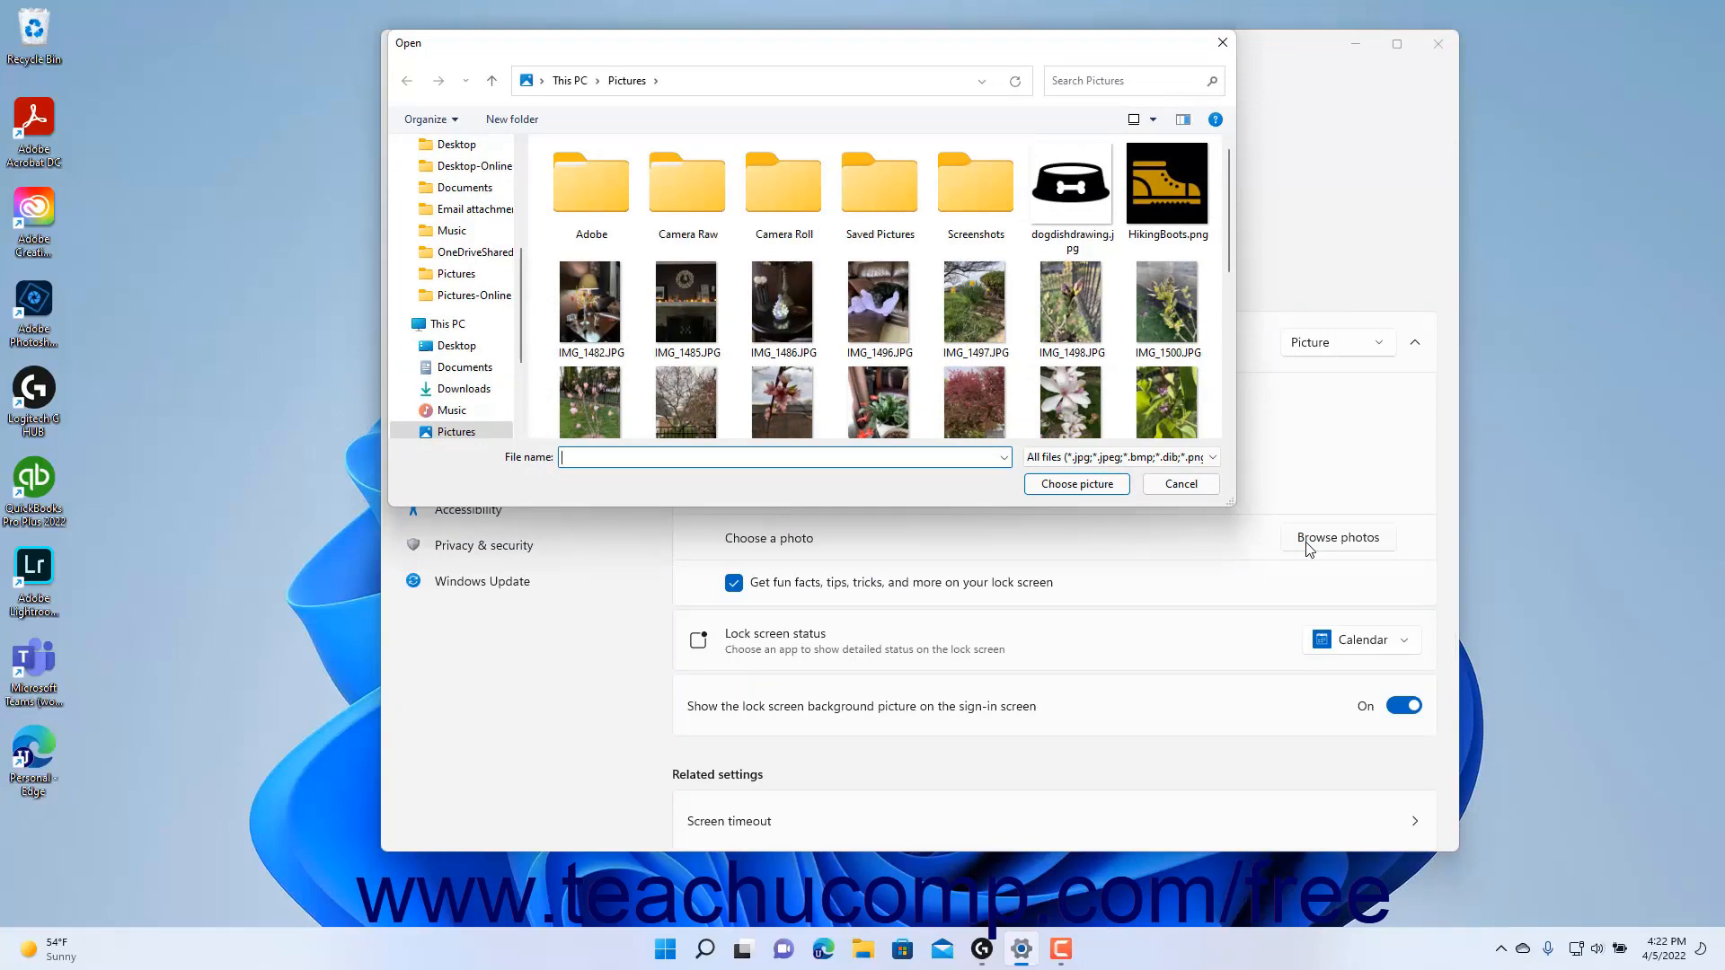
{"action": "left_click", "coordinate": [987, 400]}
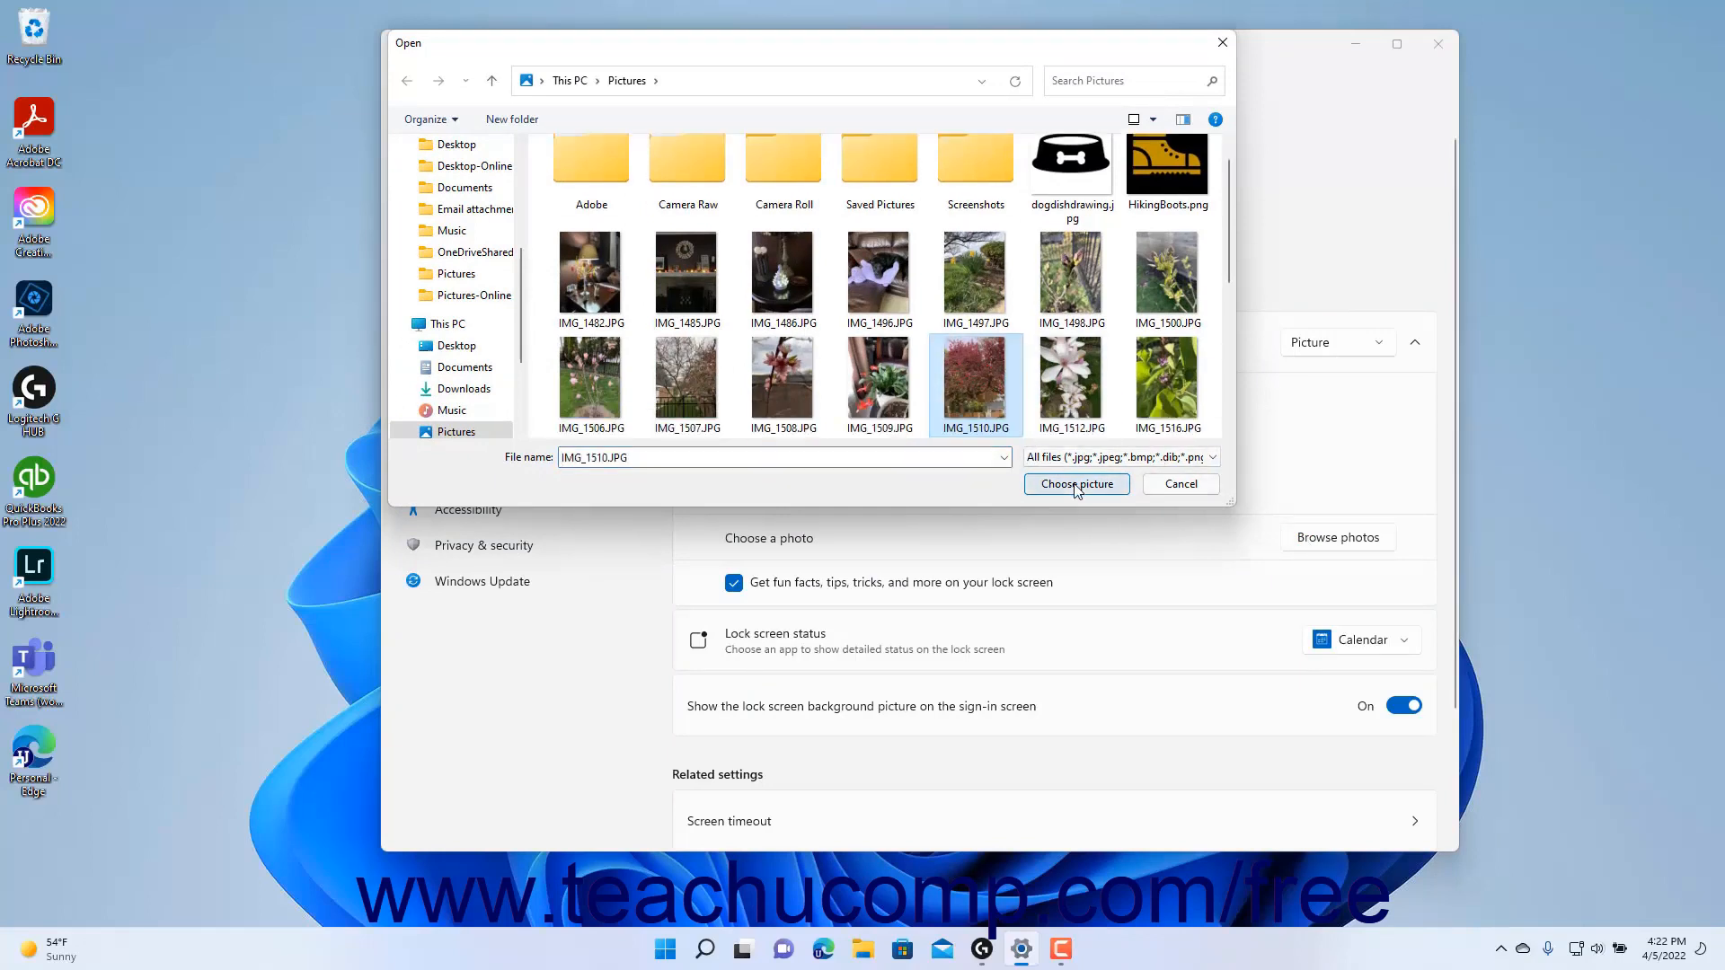
{"action": "left_click", "coordinate": [1078, 485]}
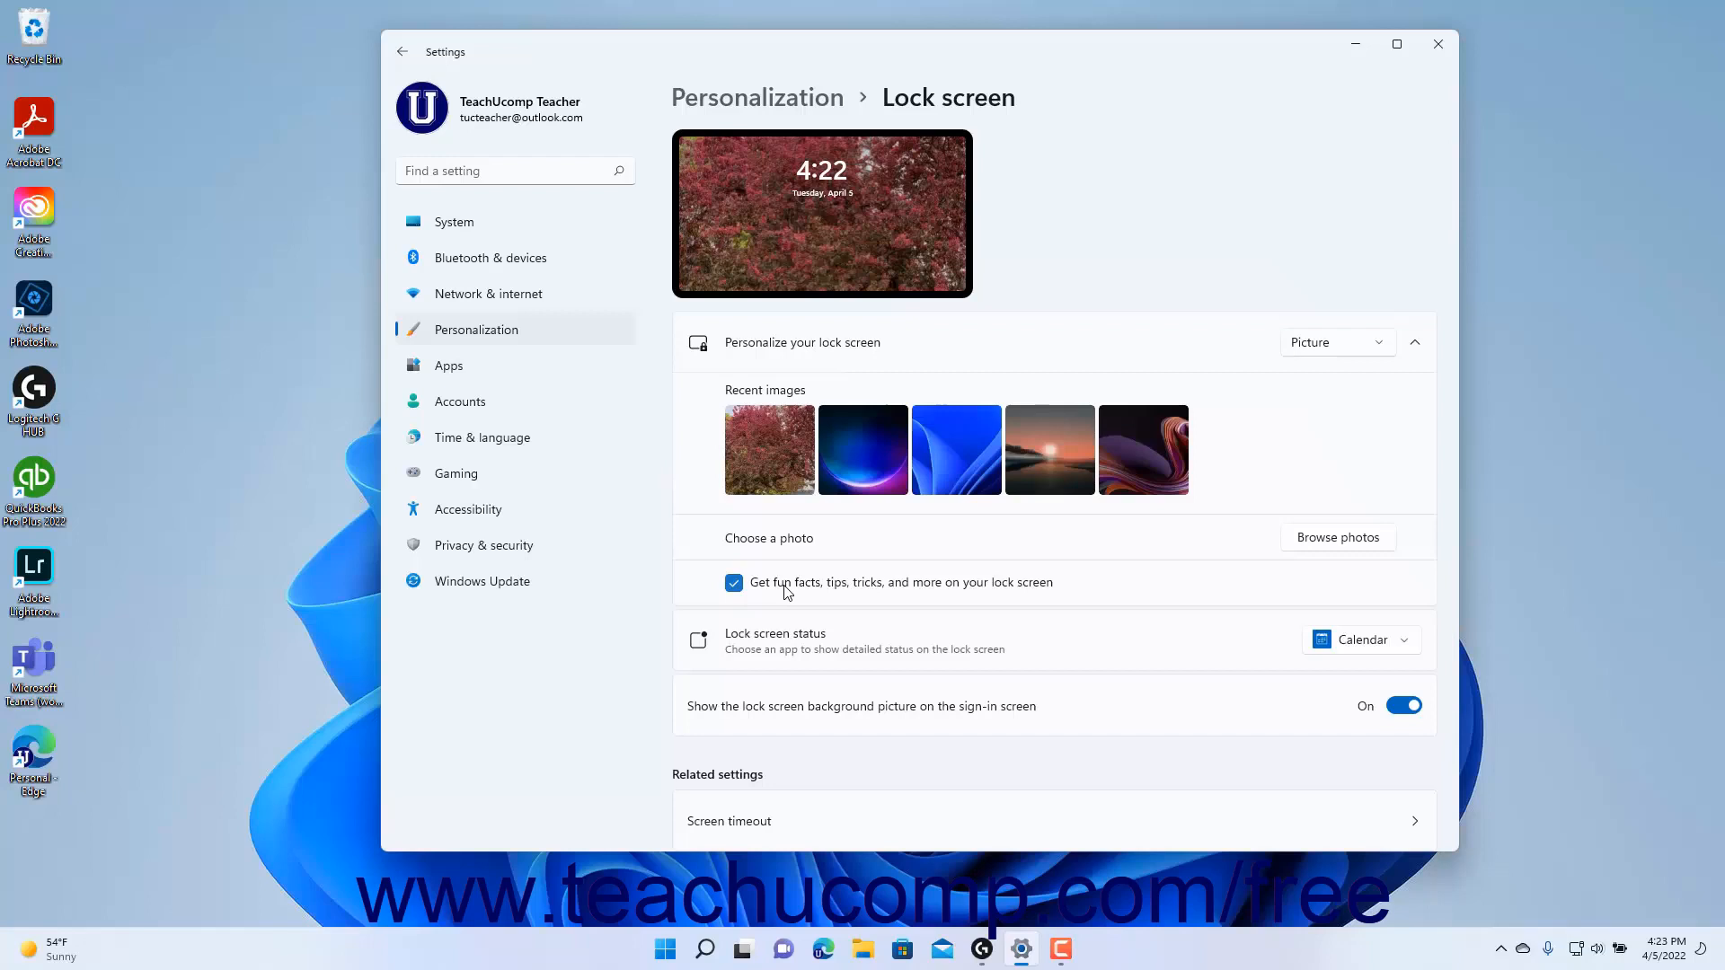
Switch the lock screen to Slideshow and replace the Pictures-Online album with its Saved Pictures subfolder from OneDrive
{"action": "left_click", "coordinate": [1382, 345]}
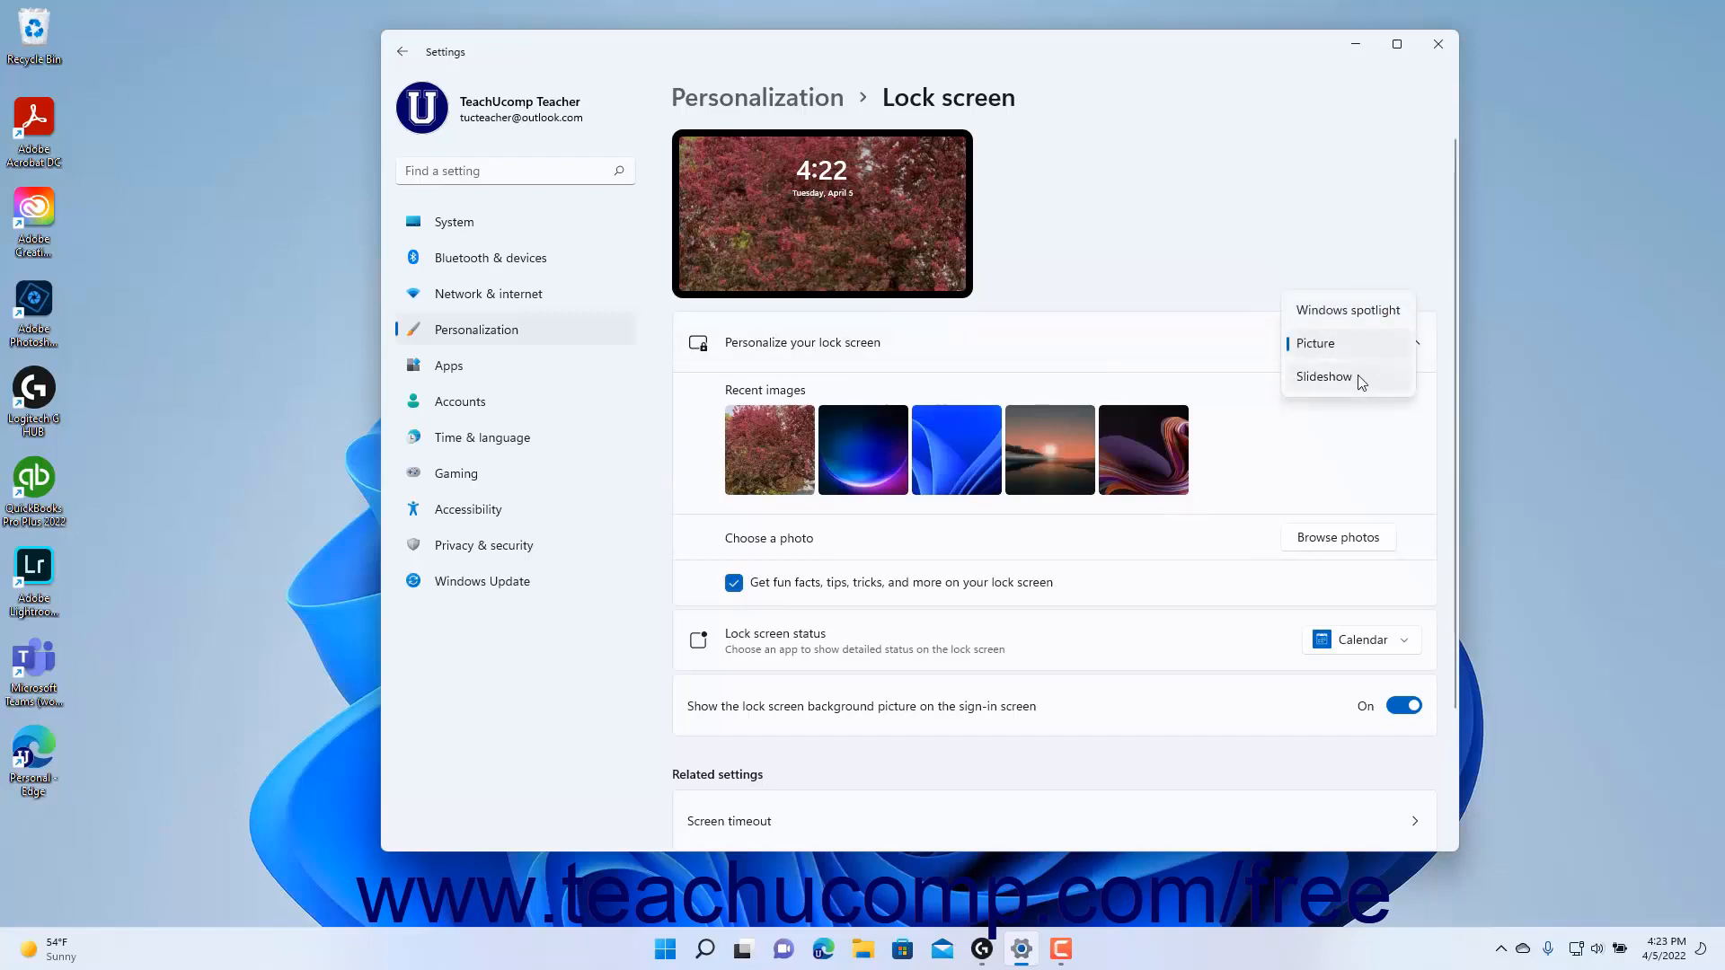
{"action": "left_click", "coordinate": [1361, 380]}
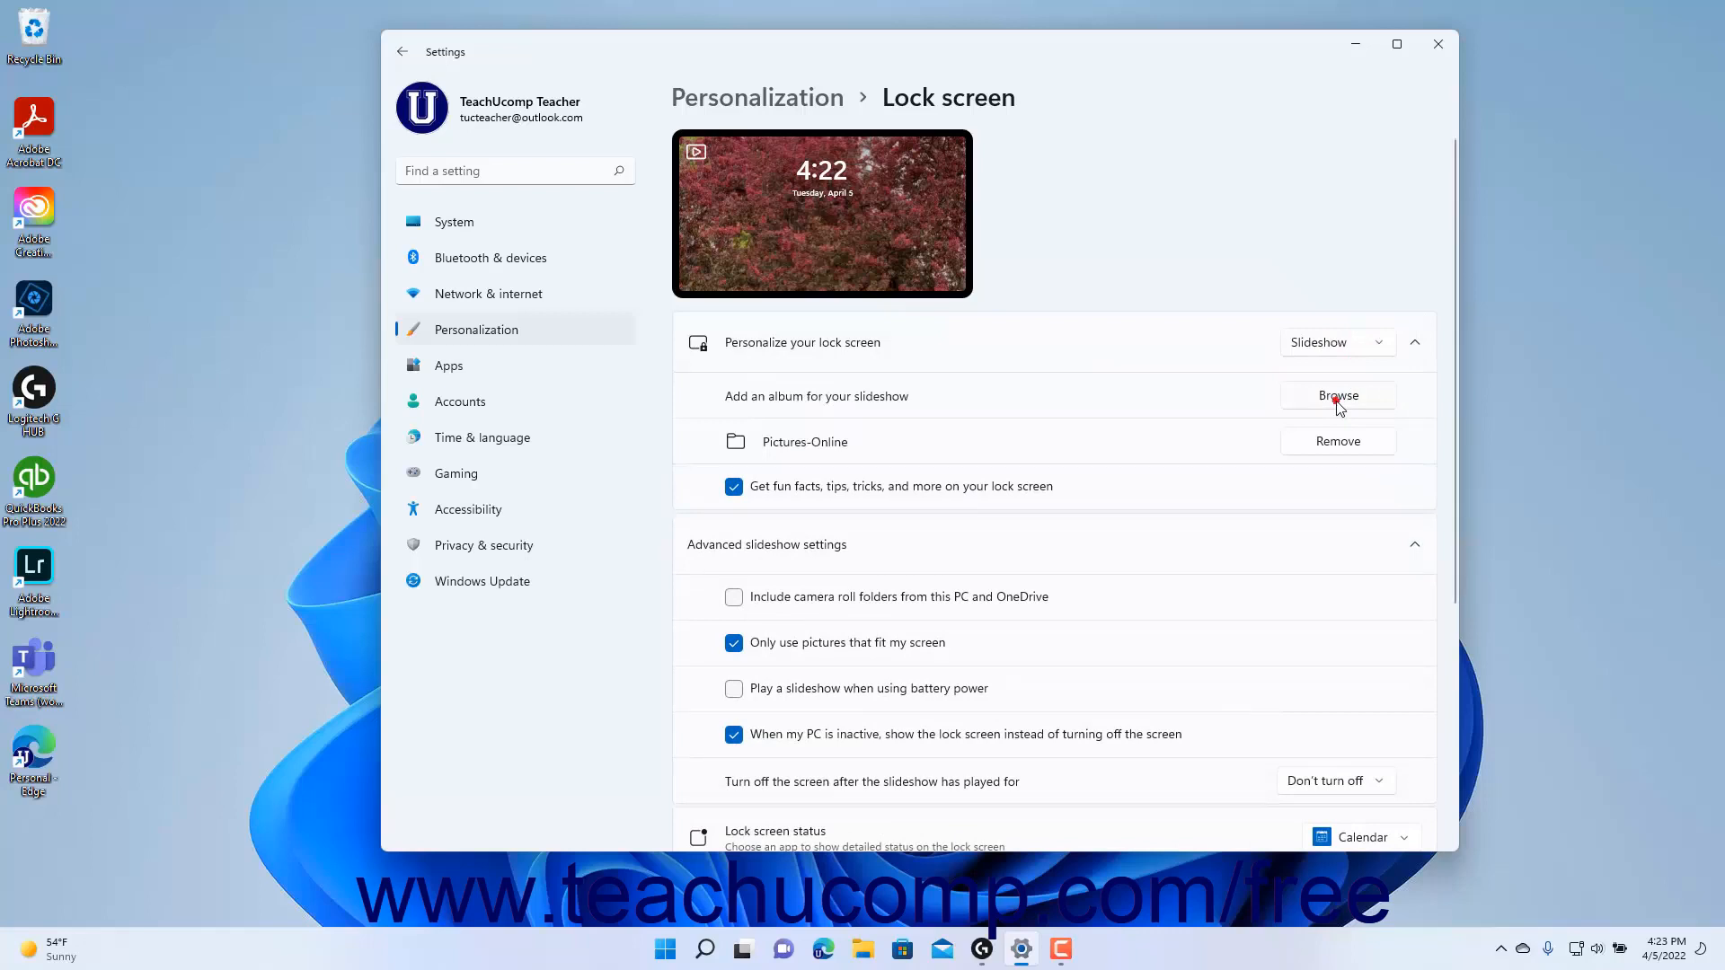
{"action": "left_click", "coordinate": [1338, 396]}
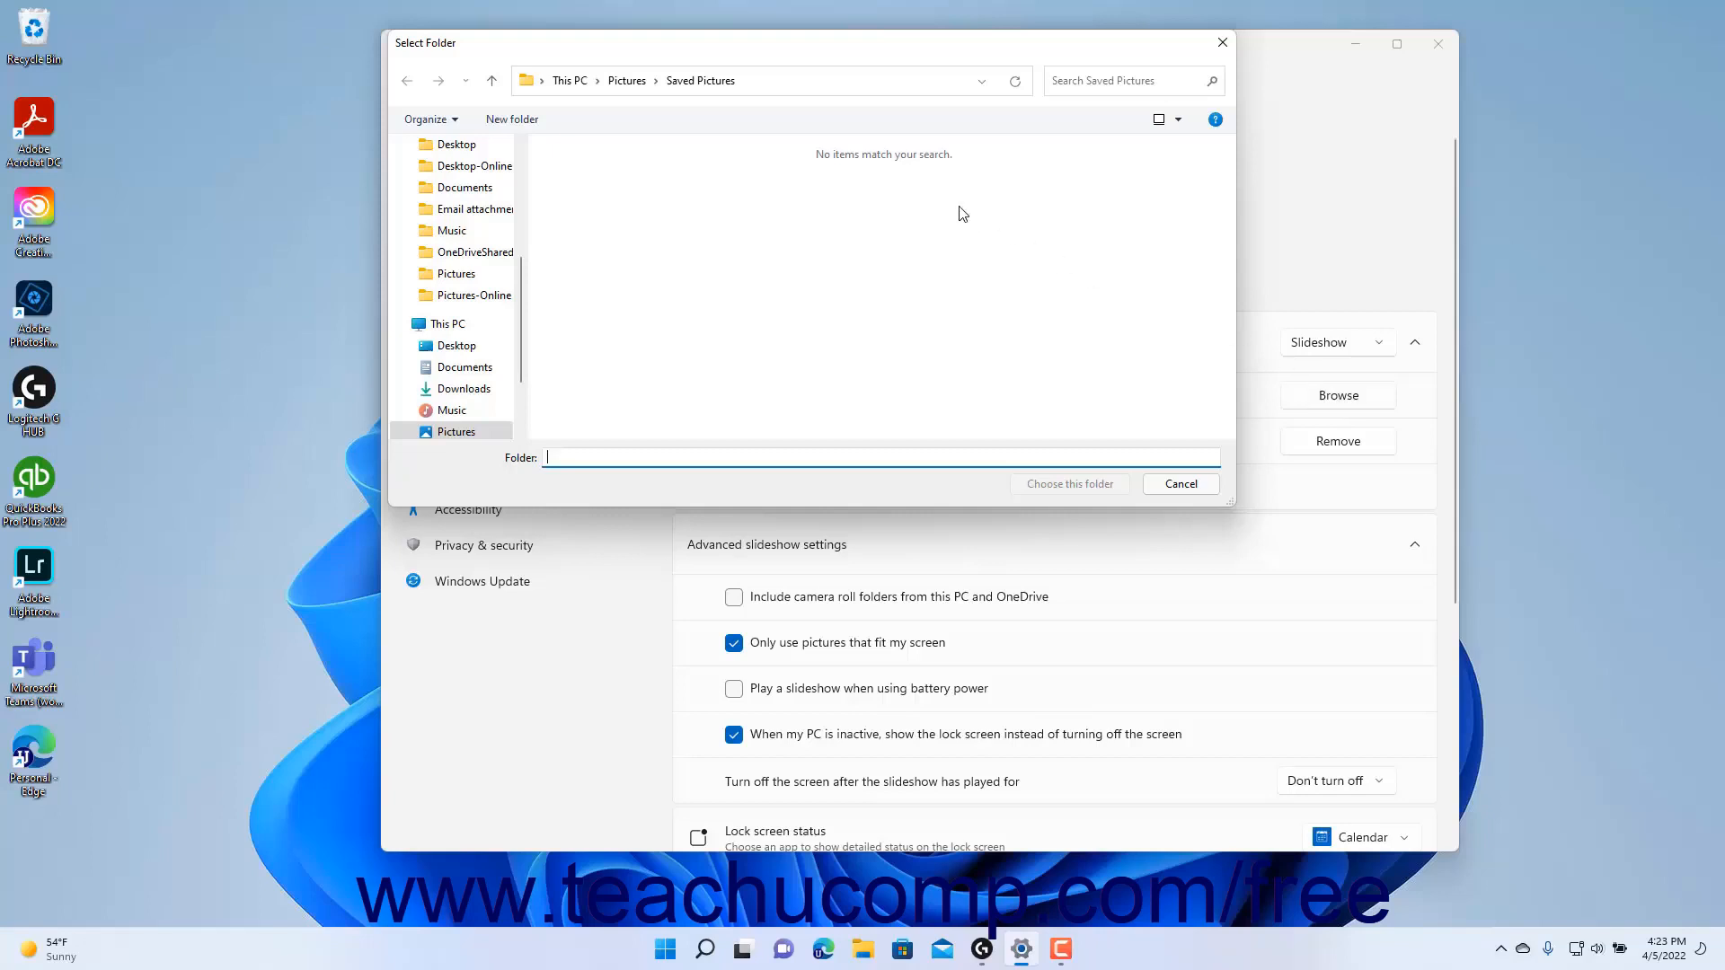
{"action": "scroll", "coordinate": [454, 270], "scroll_direction": "up", "scroll_amount": 1}
{"action": "left_click", "coordinate": [474, 351]}
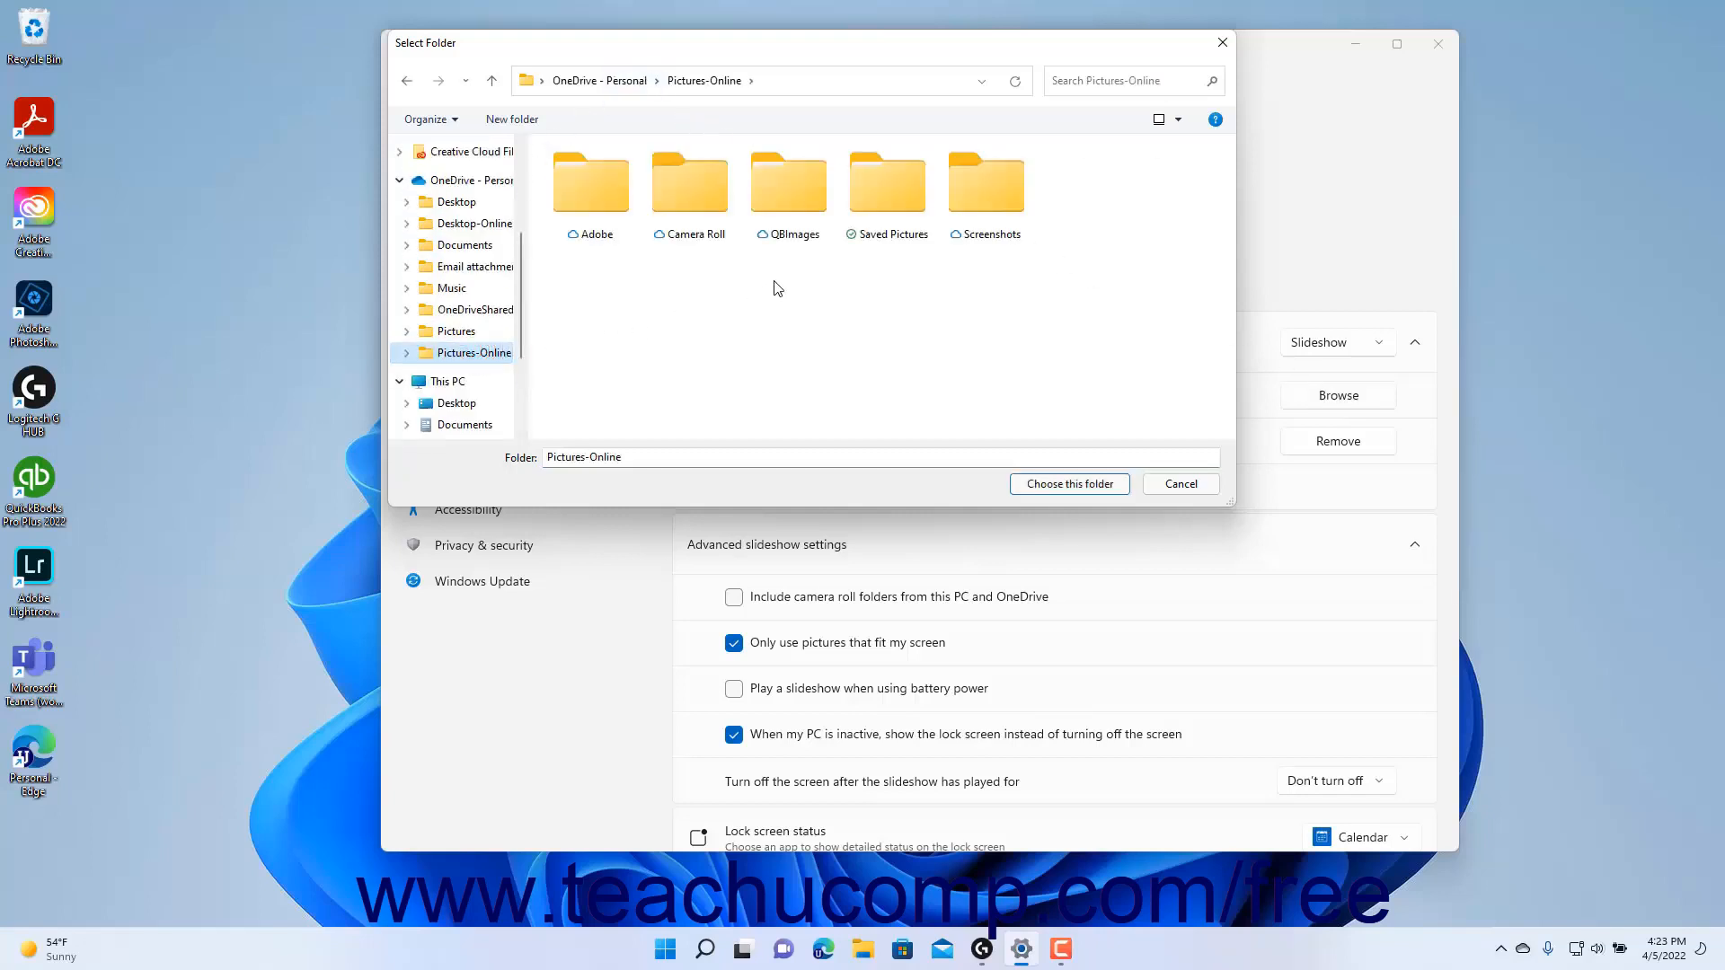
{"action": "double_click", "coordinate": [909, 189]}
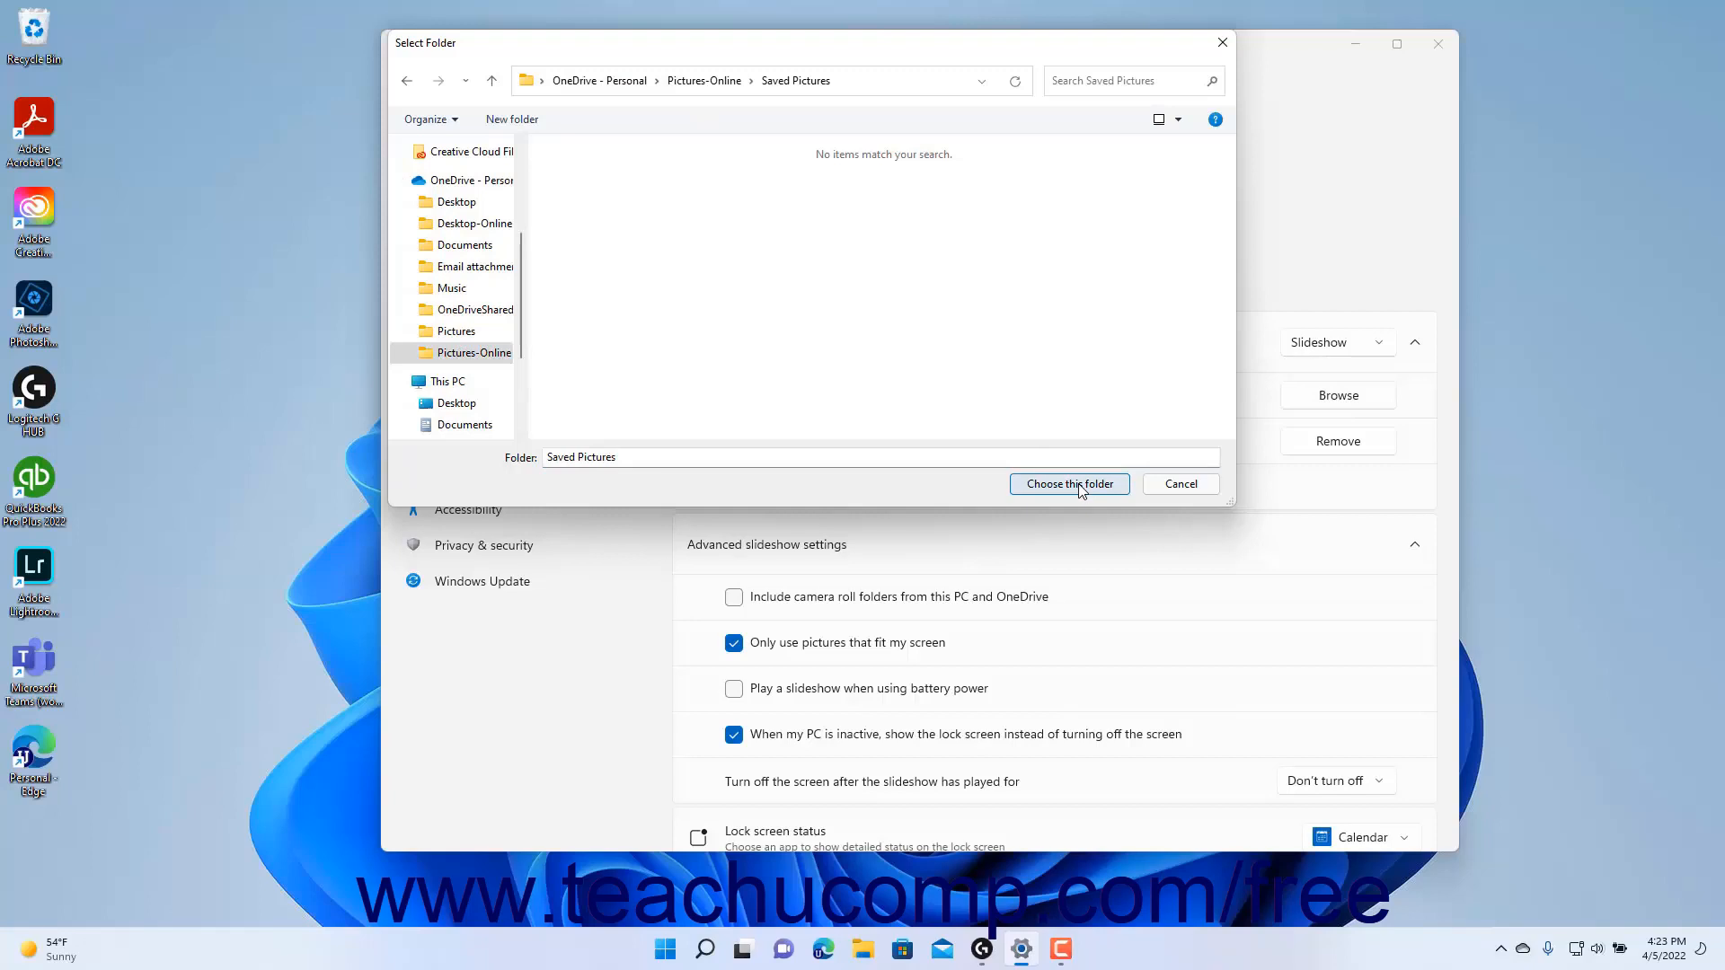
{"action": "left_click", "coordinate": [1070, 484]}
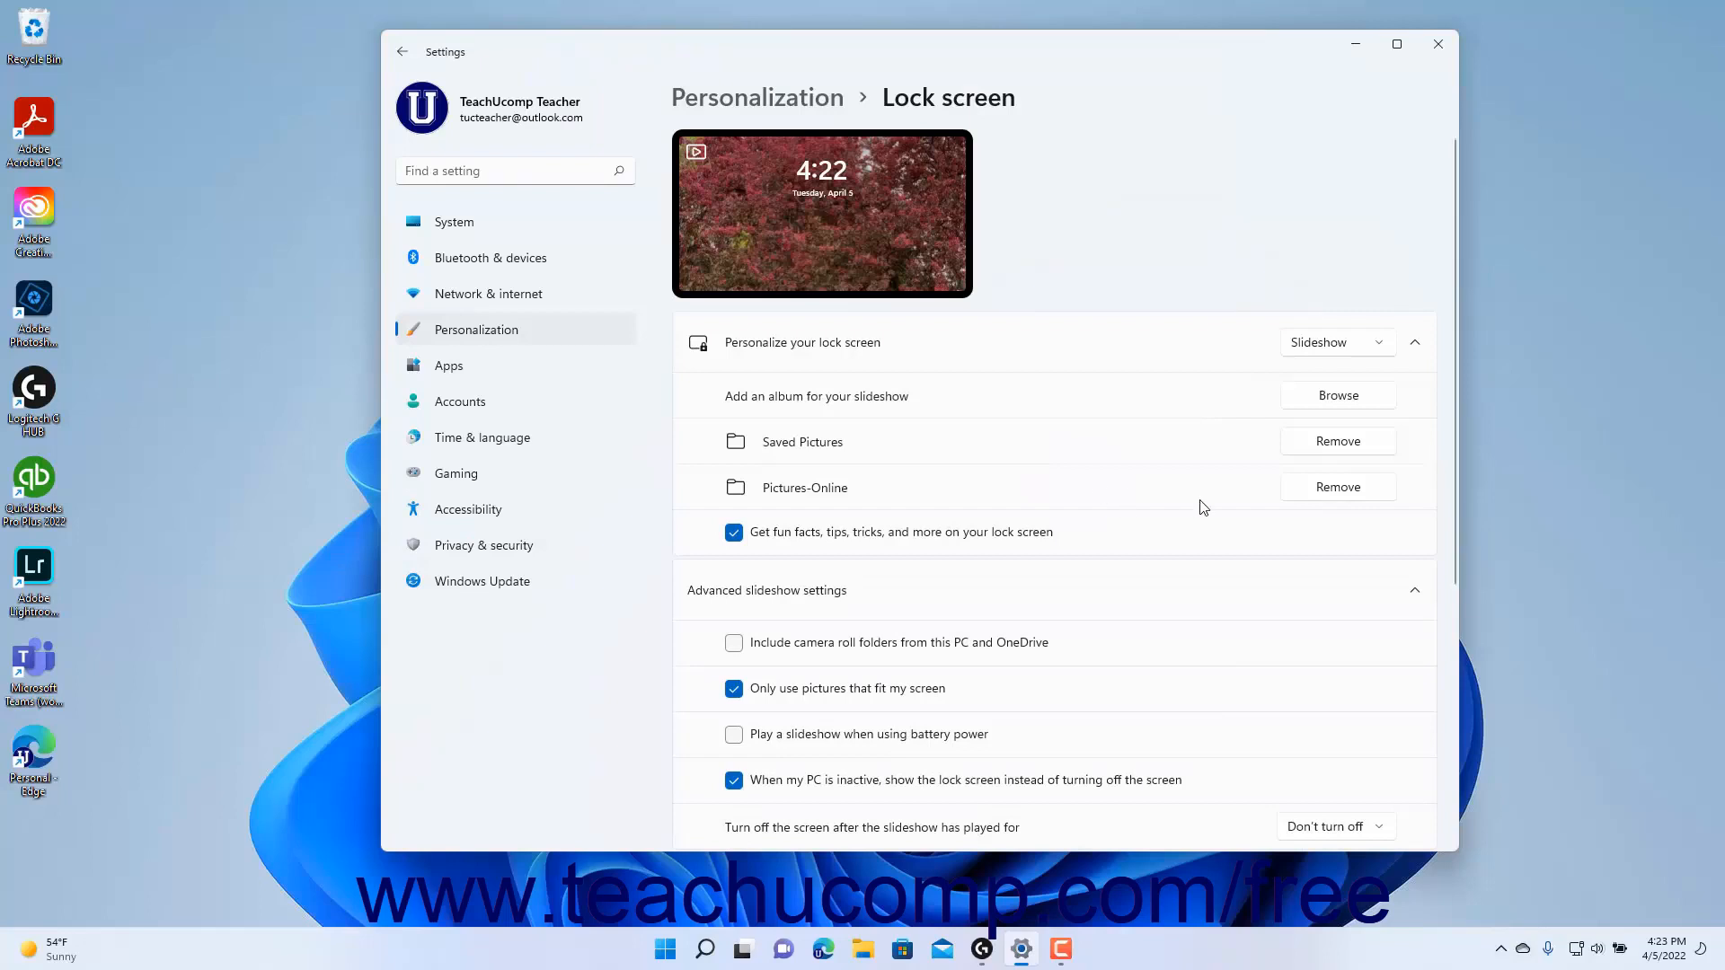
{"action": "left_click", "coordinate": [1339, 494]}
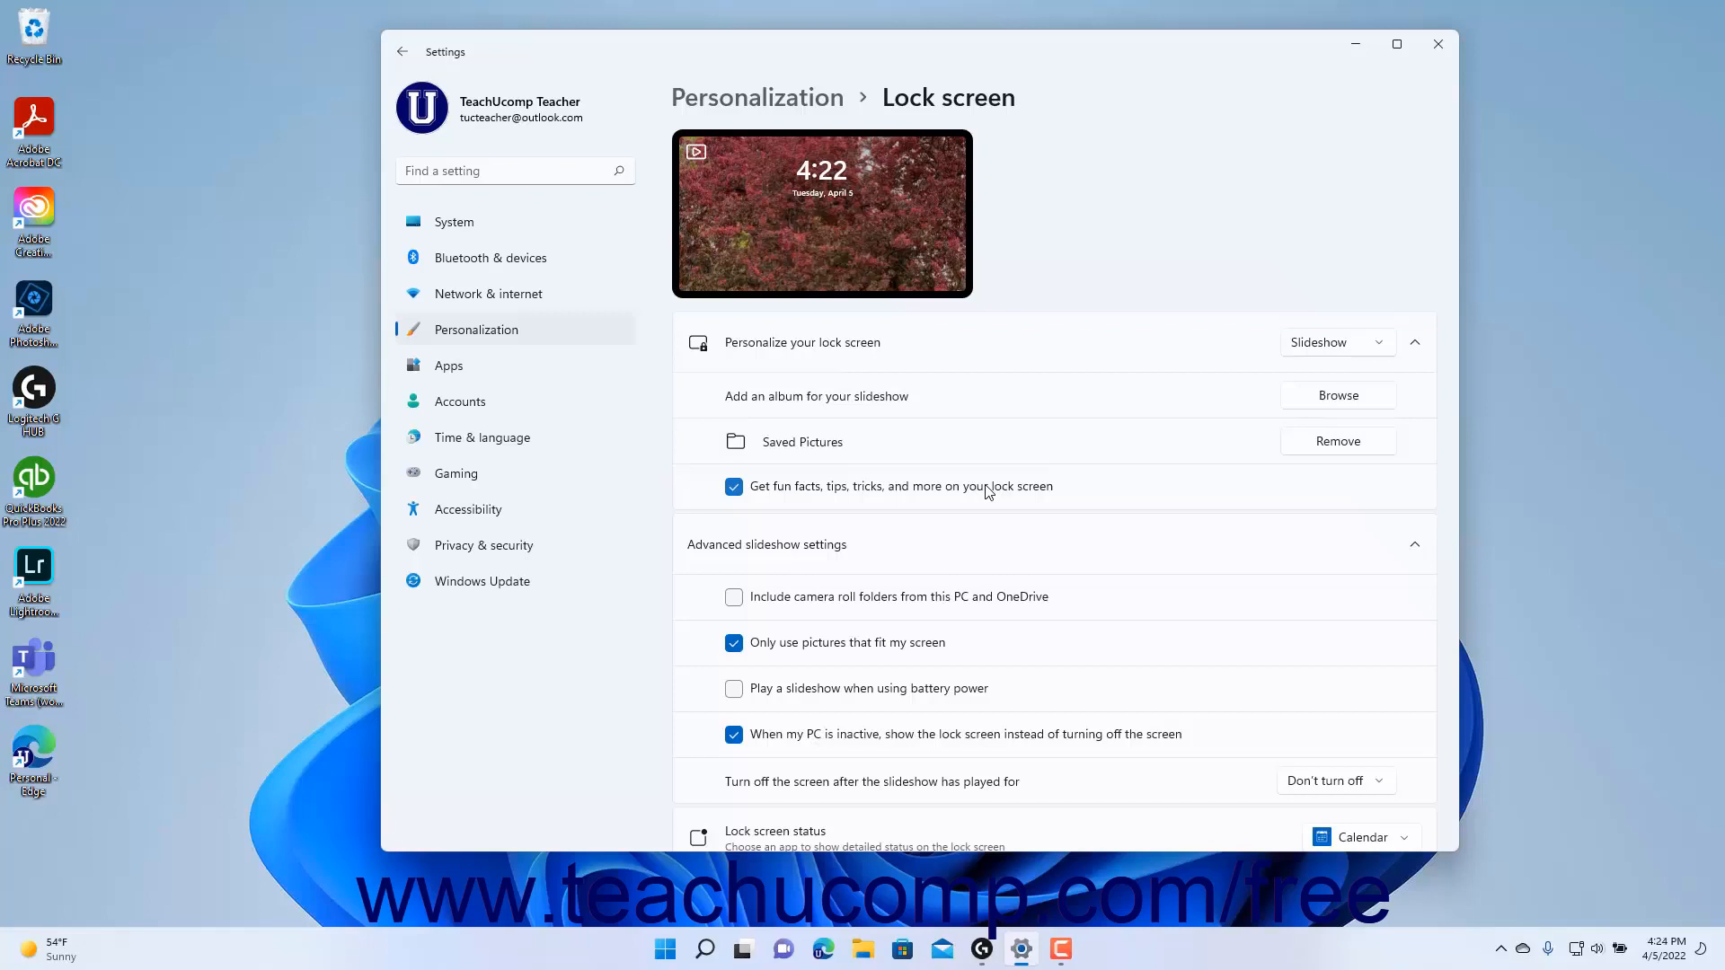
Review the advanced slideshow settings, including the time choices for turning off the screen after the slideshow has played
{"action": "left_click", "coordinate": [890, 544]}
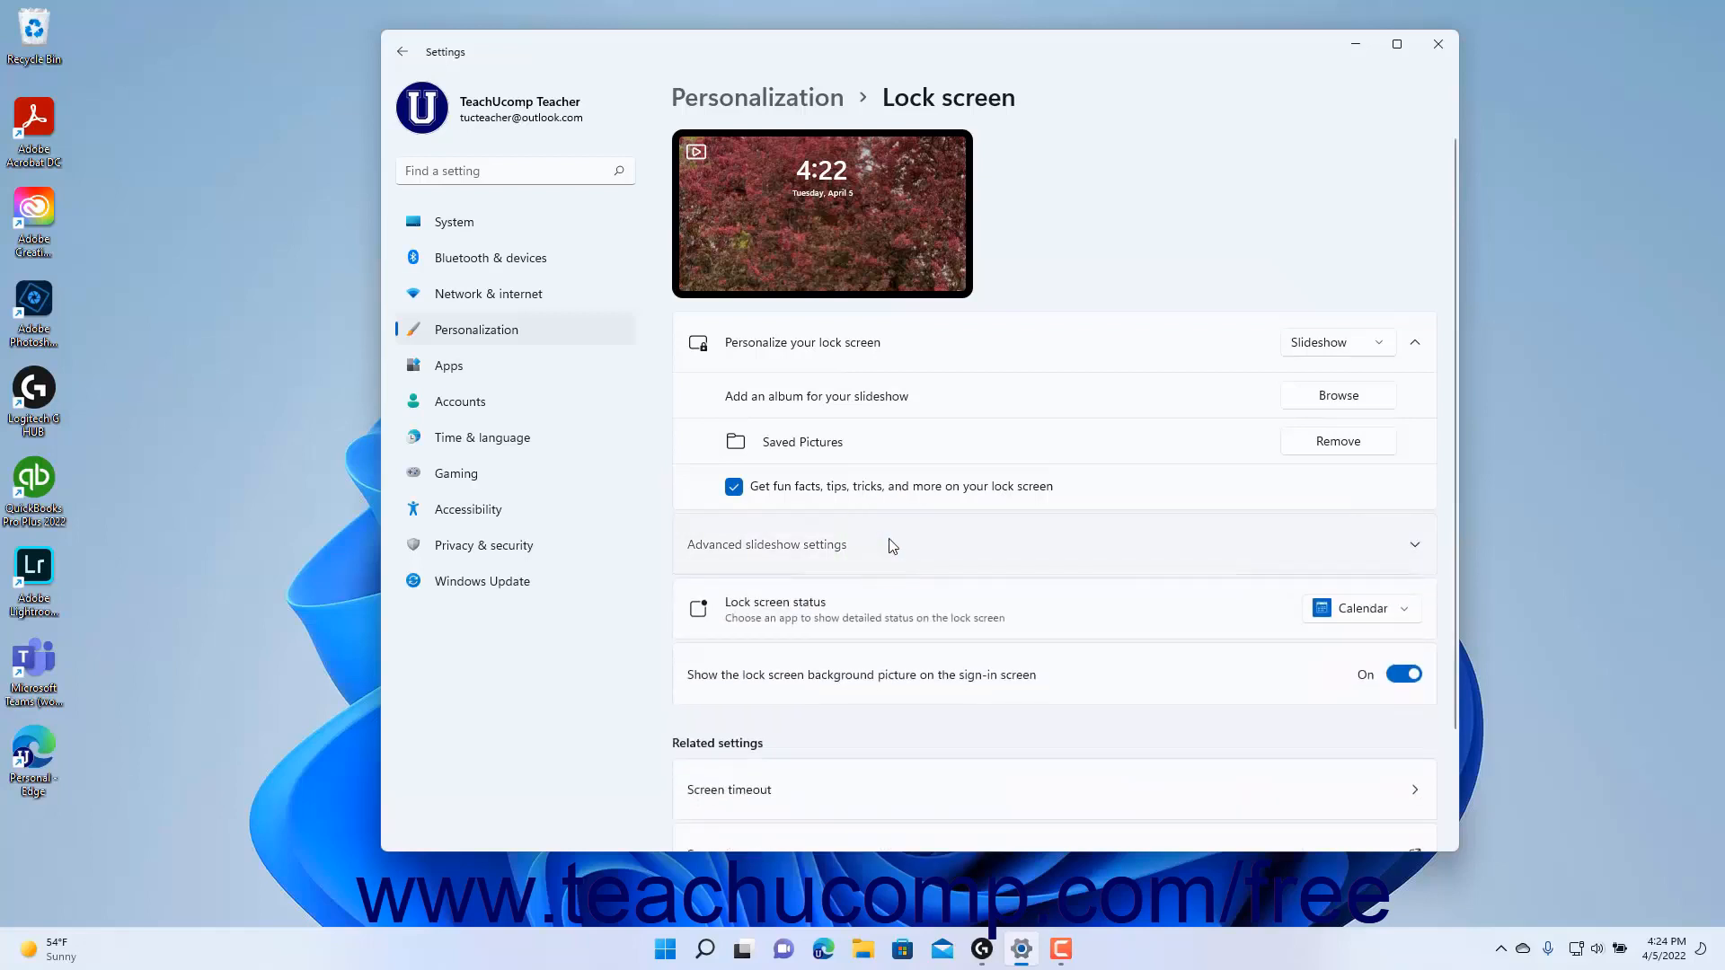
{"action": "left_click", "coordinate": [891, 543]}
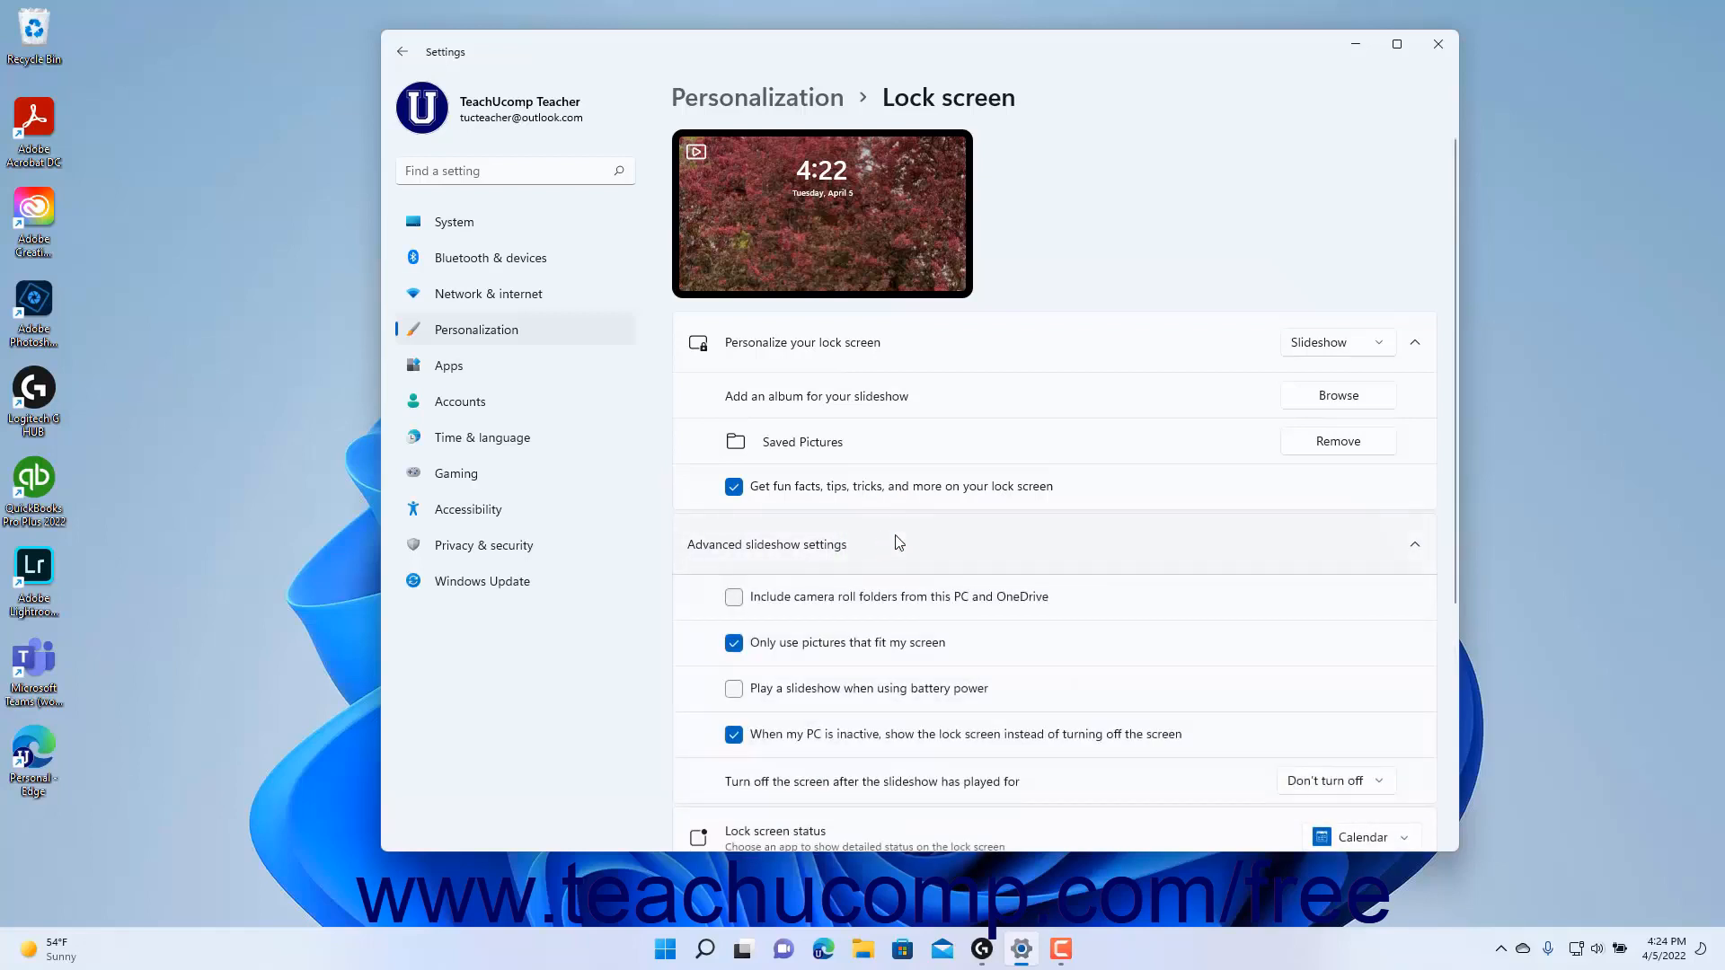
{"action": "scroll", "coordinate": [898, 544], "scroll_direction": "down", "scroll_amount": 3}
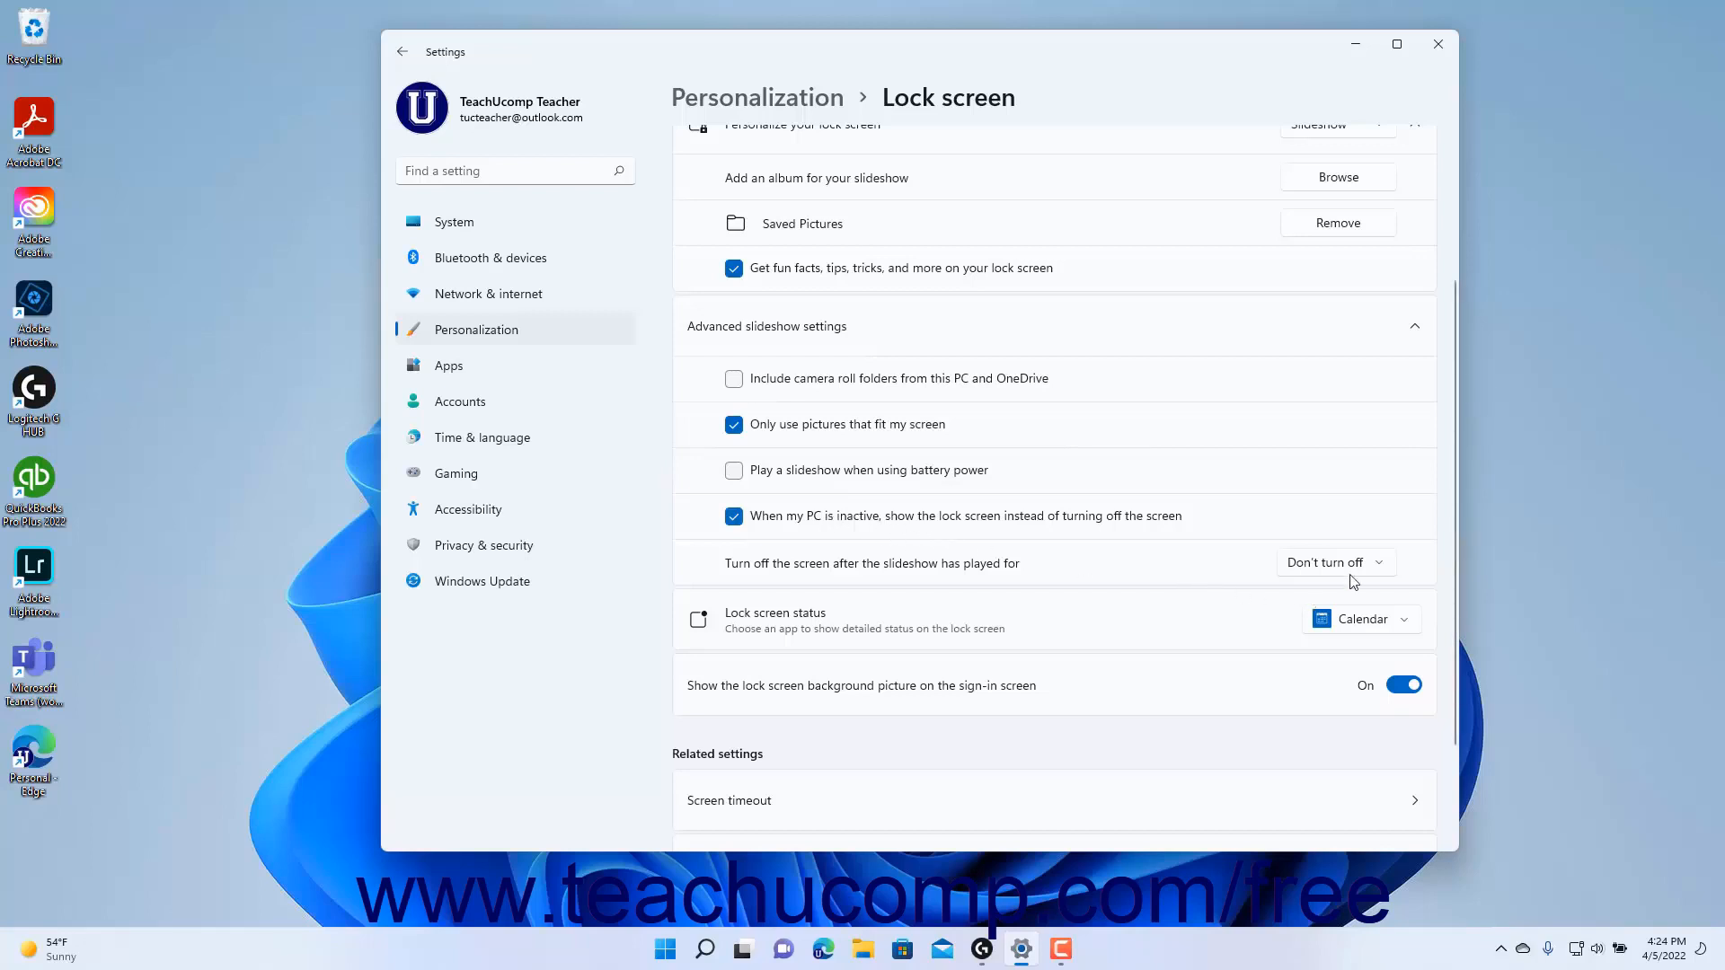
{"action": "left_click", "coordinate": [1377, 564]}
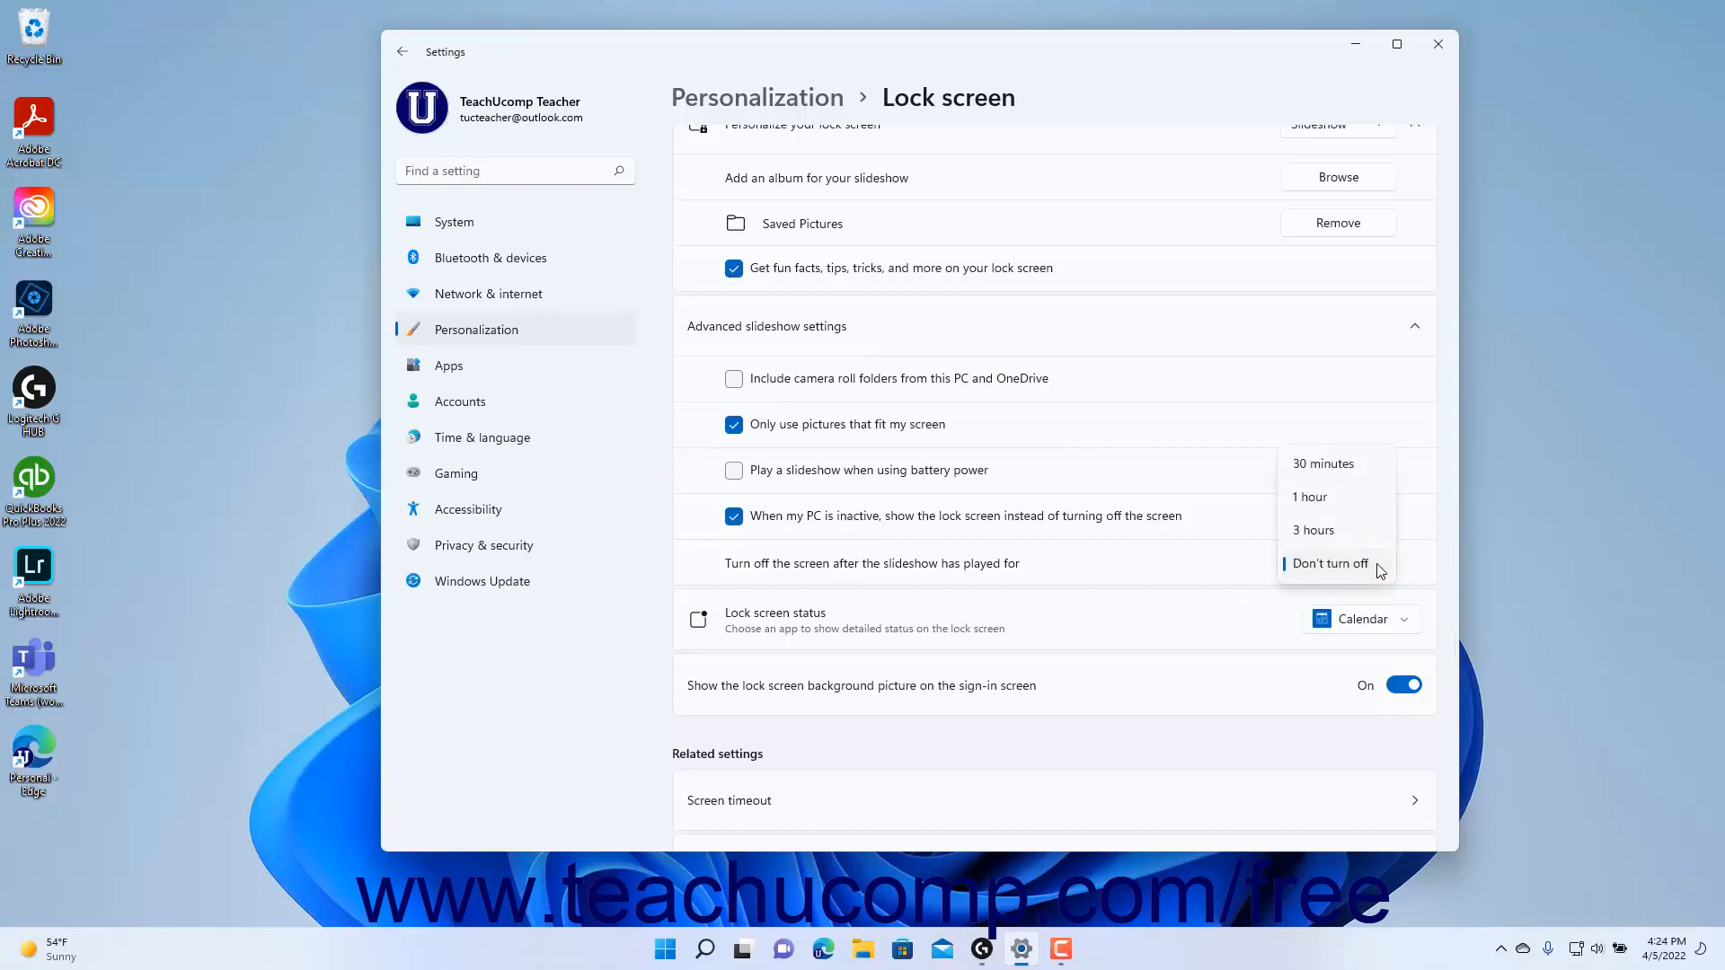
{"action": "left_click", "coordinate": [1210, 571]}
Set the lock screen personalization back to Windows spotlight
{"action": "scroll", "coordinate": [1251, 521], "scroll_direction": "up", "scroll_amount": 3}
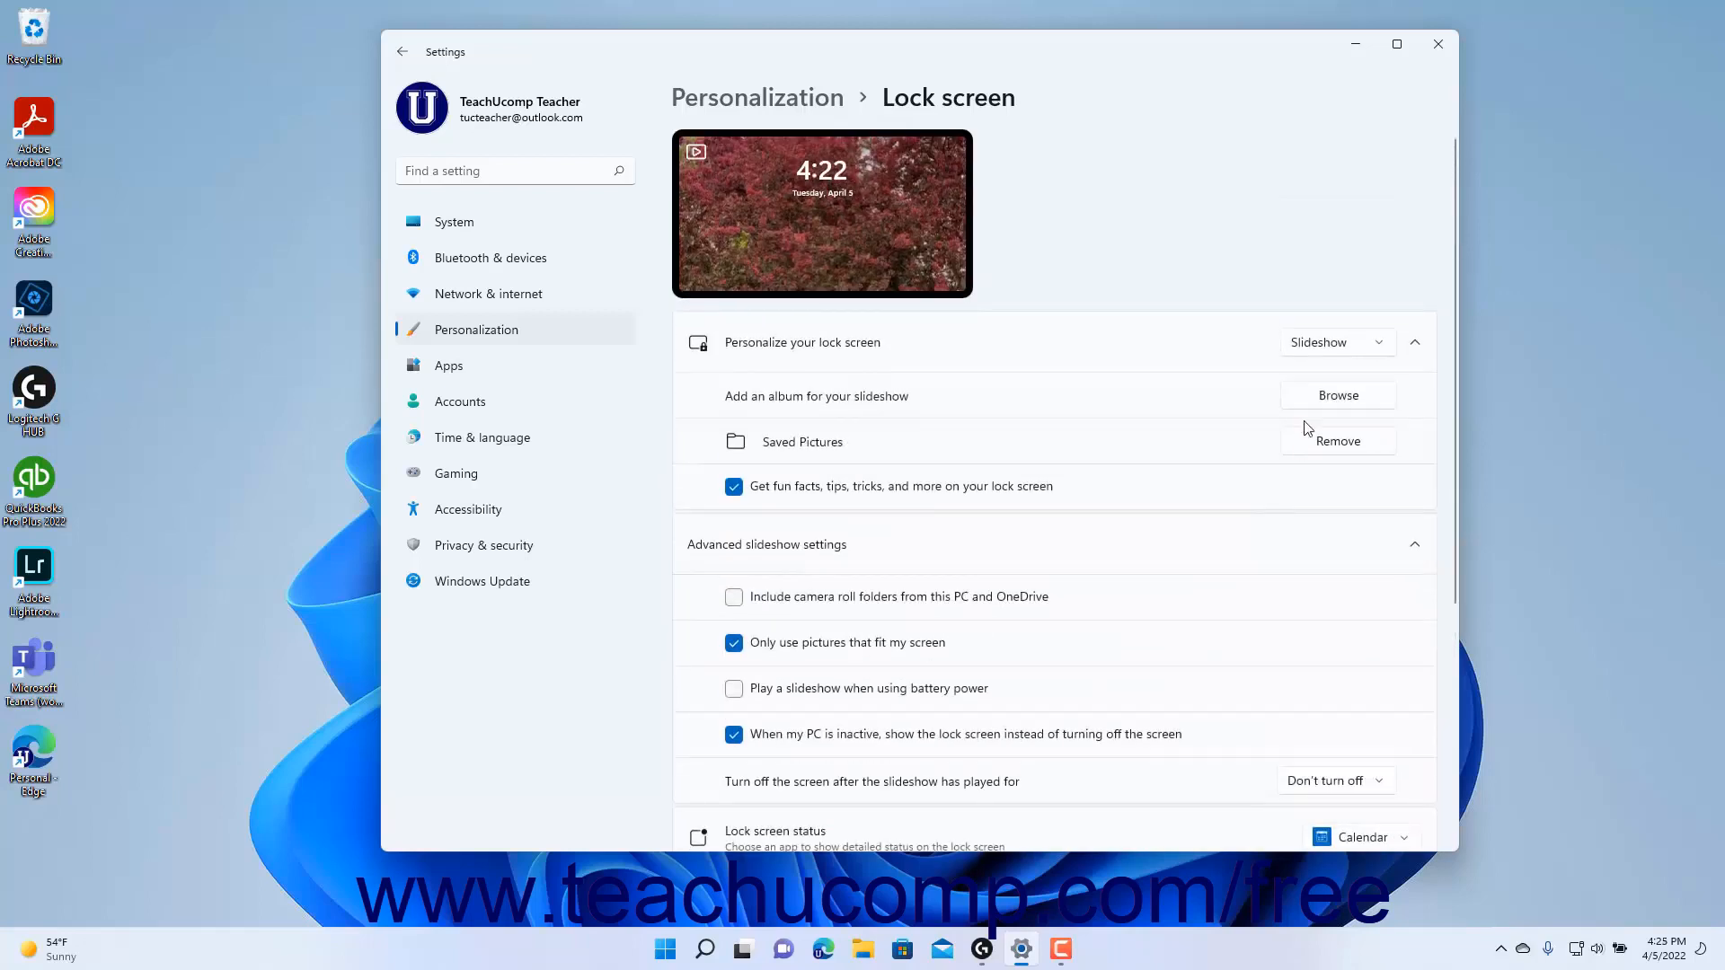
{"action": "left_click", "coordinate": [1326, 351]}
{"action": "left_click", "coordinate": [1348, 280]}
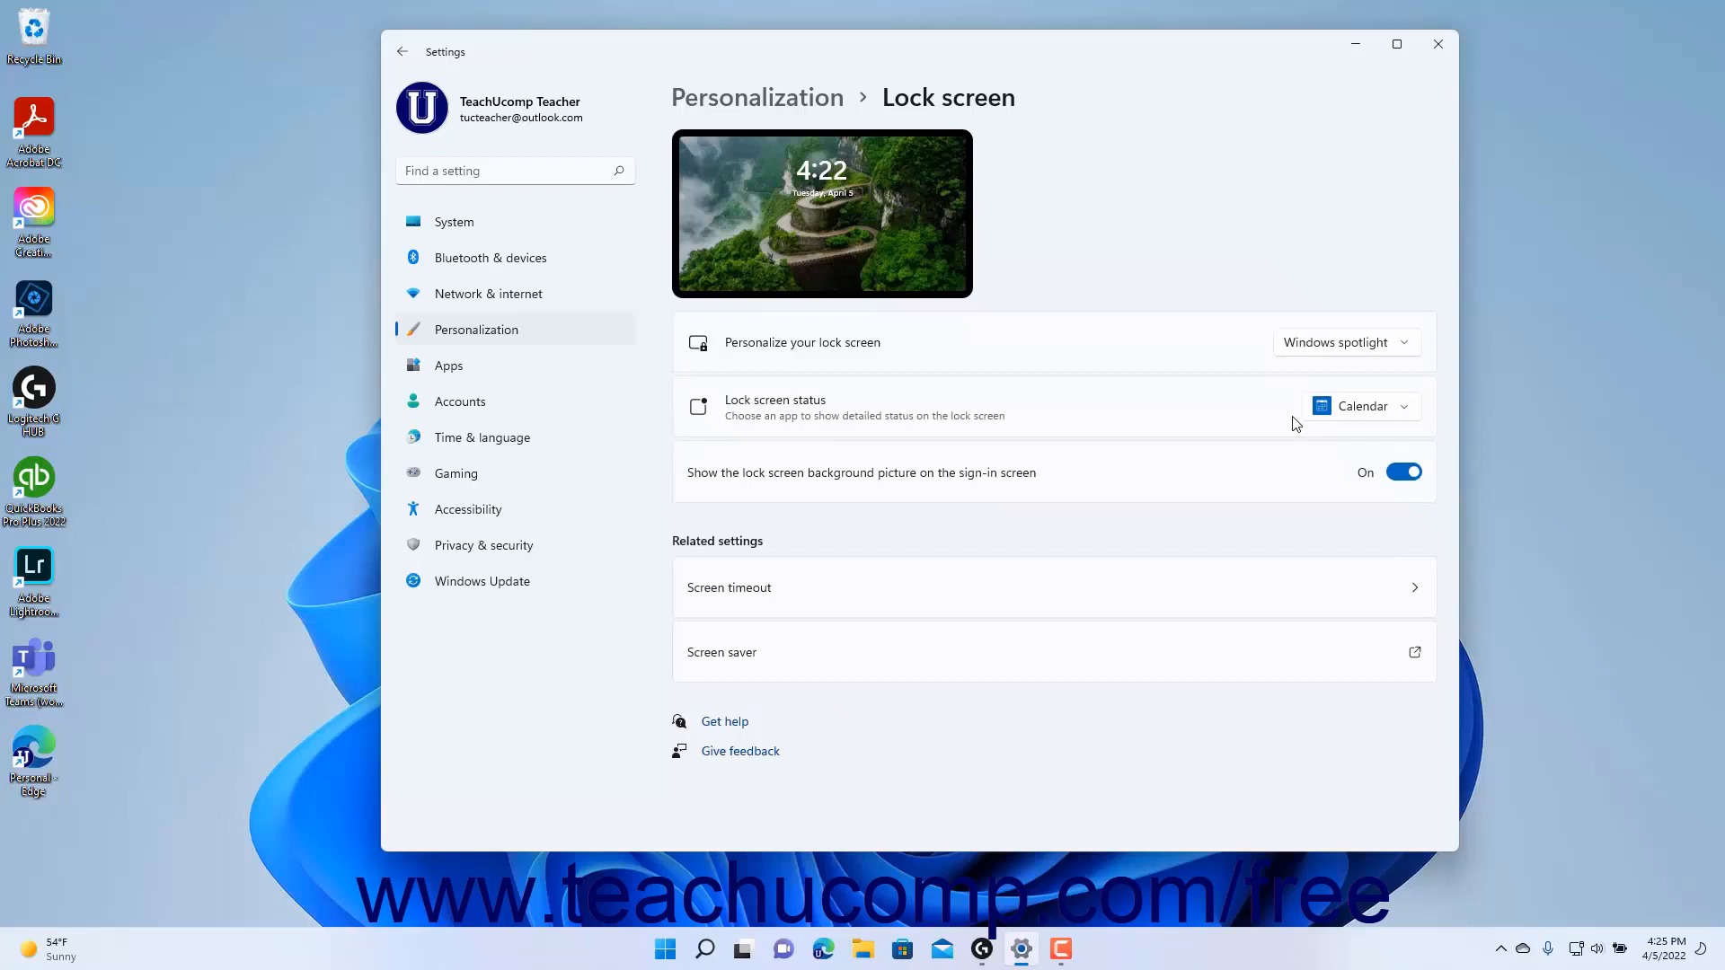
View the apps offered for lock screen status, and visit the screen timeout page before returning to the lock screen settings
{"action": "left_click", "coordinate": [1404, 426]}
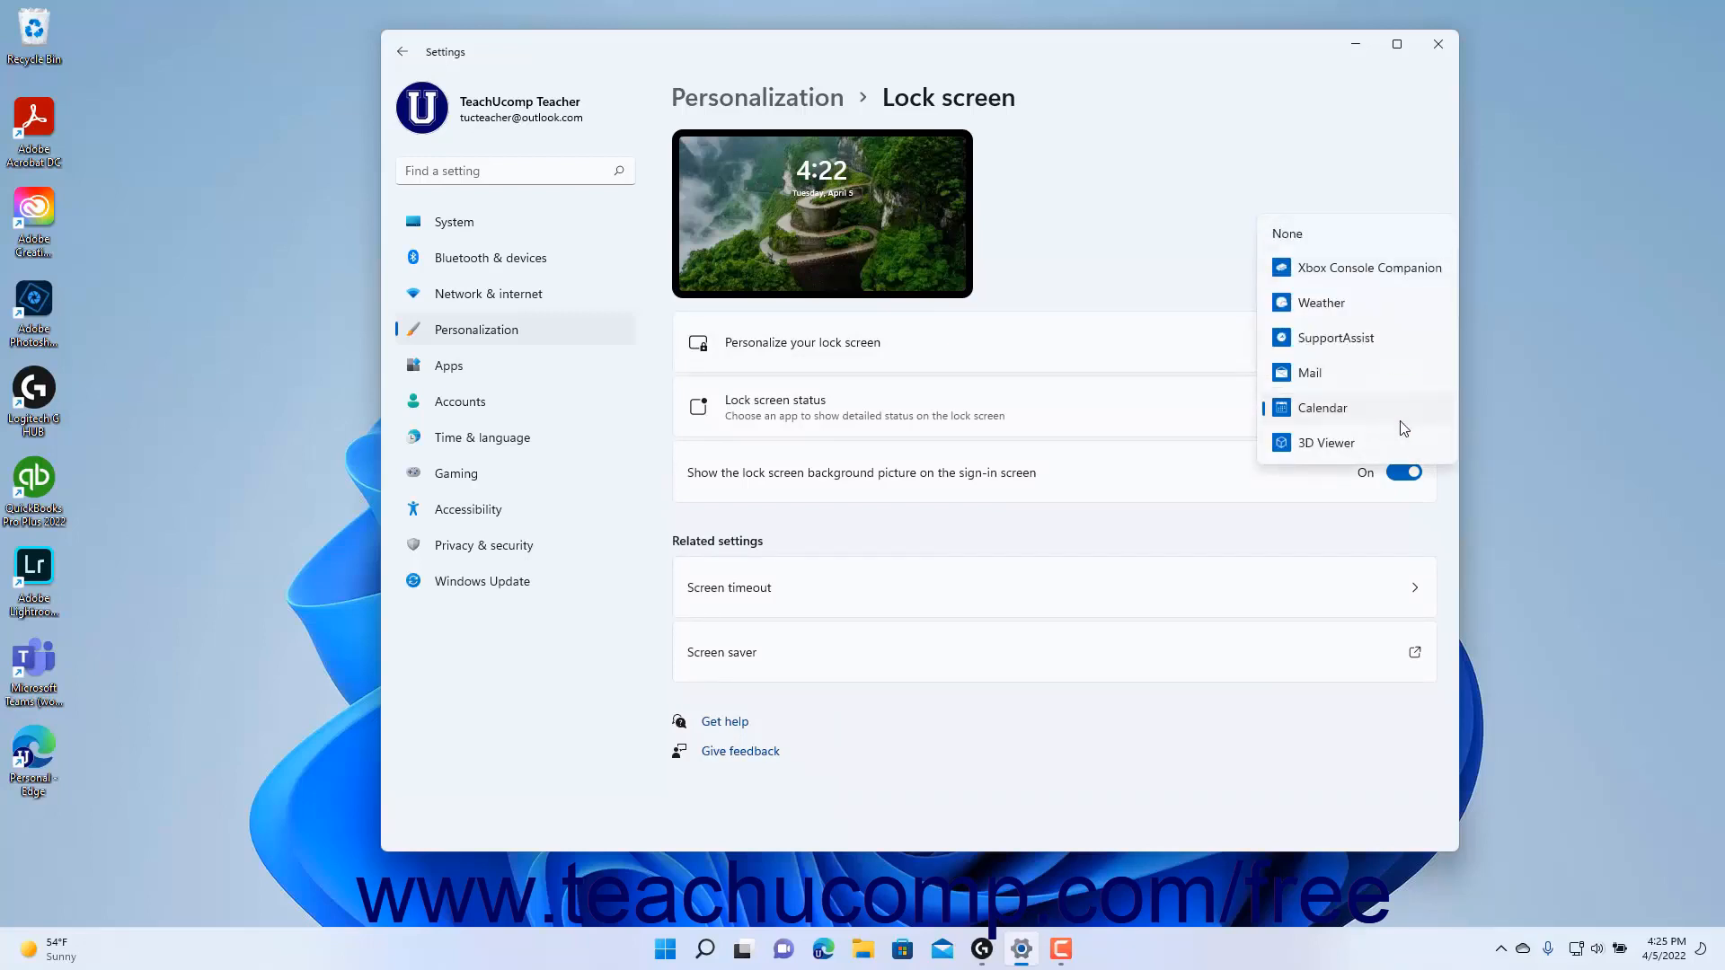
{"action": "left_click", "coordinate": [1224, 424]}
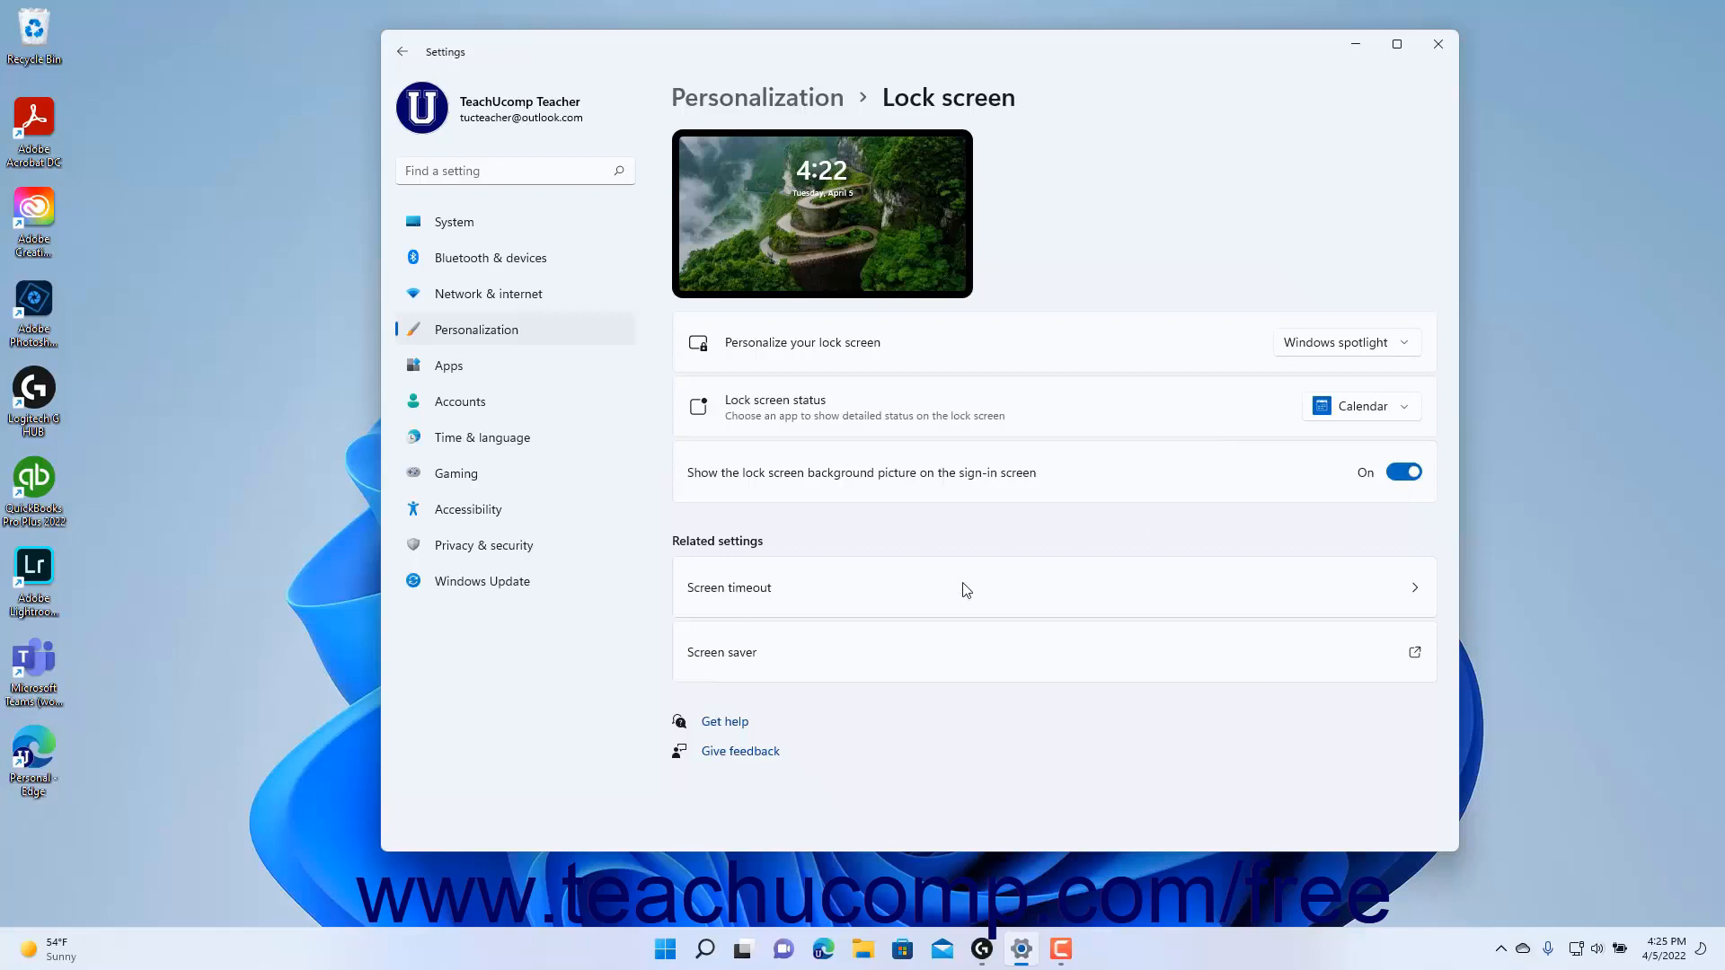
{"action": "left_click", "coordinate": [885, 604]}
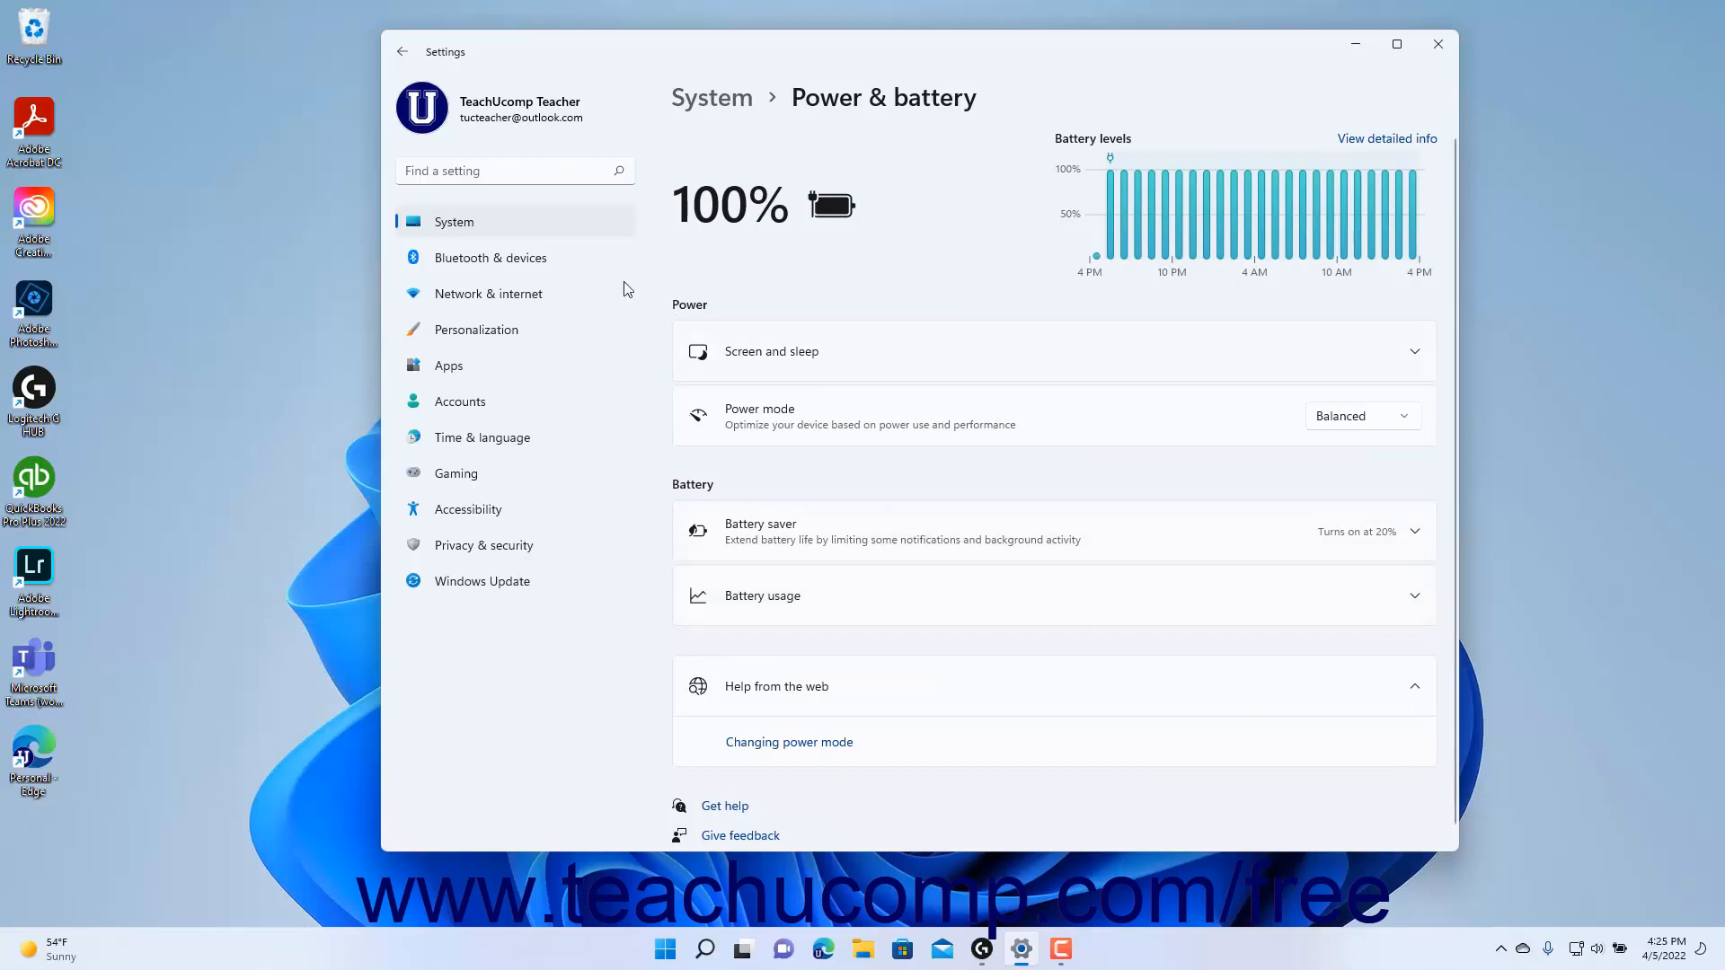
{"action": "left_click", "coordinate": [402, 51]}
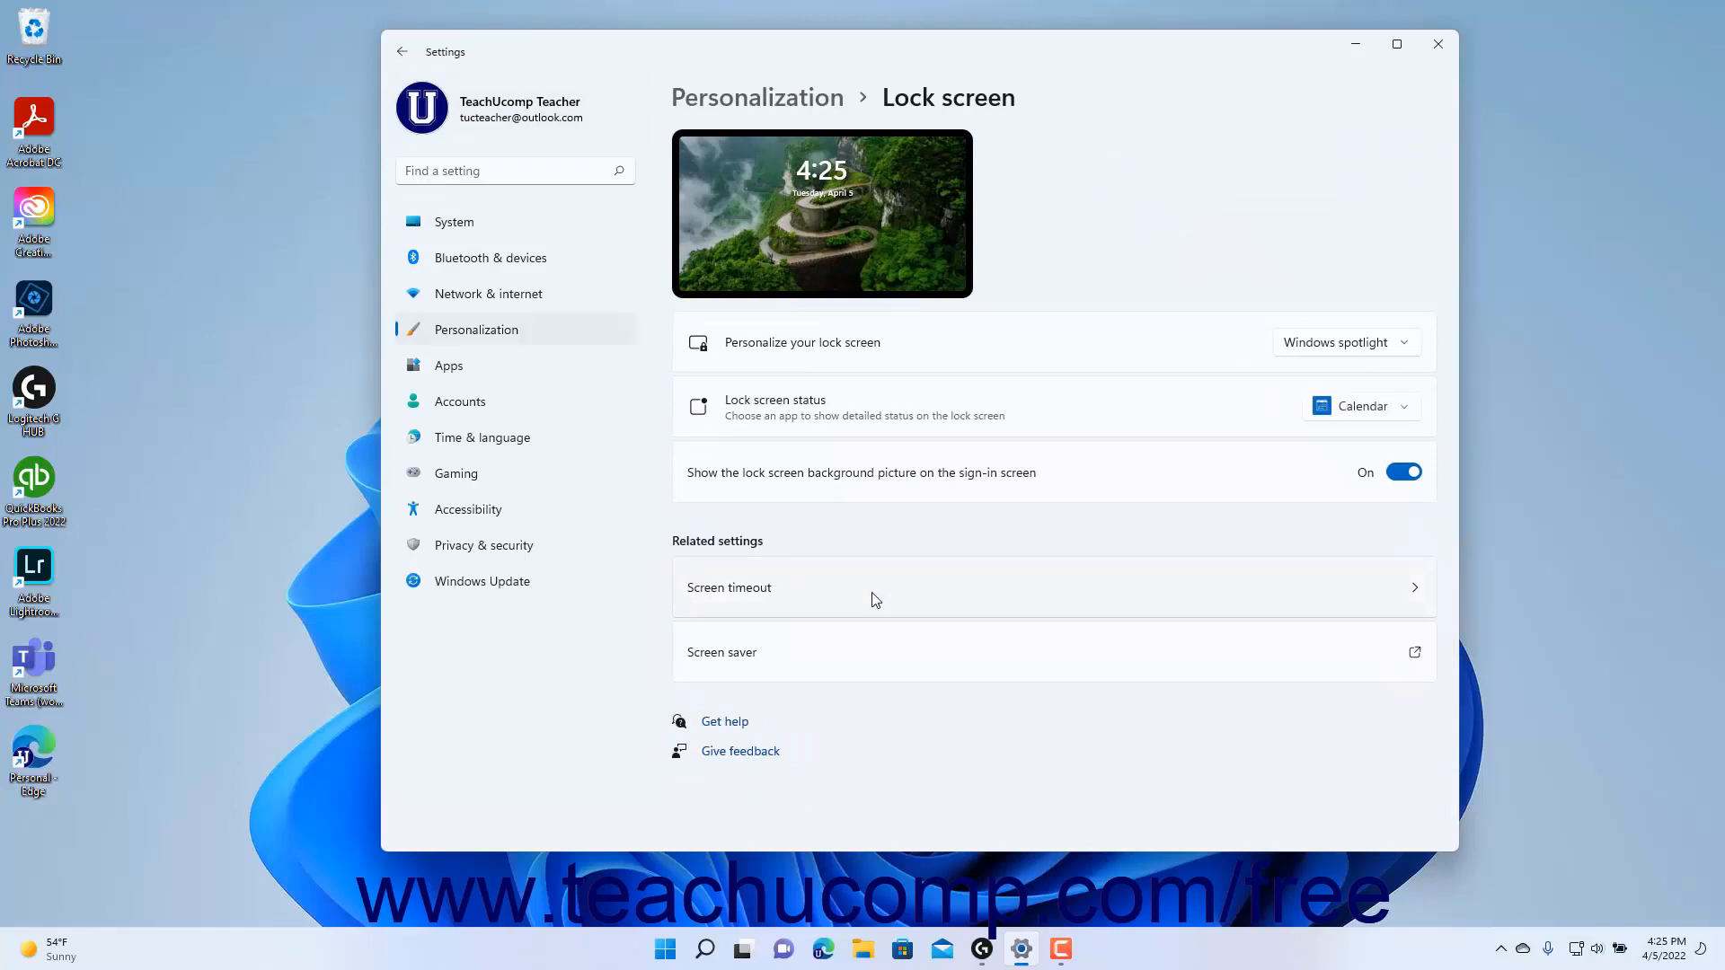
Choose the Photos screen saver, save its options with the Pictures folder and Medium slide show speed, and preview it
{"action": "left_click", "coordinate": [839, 657]}
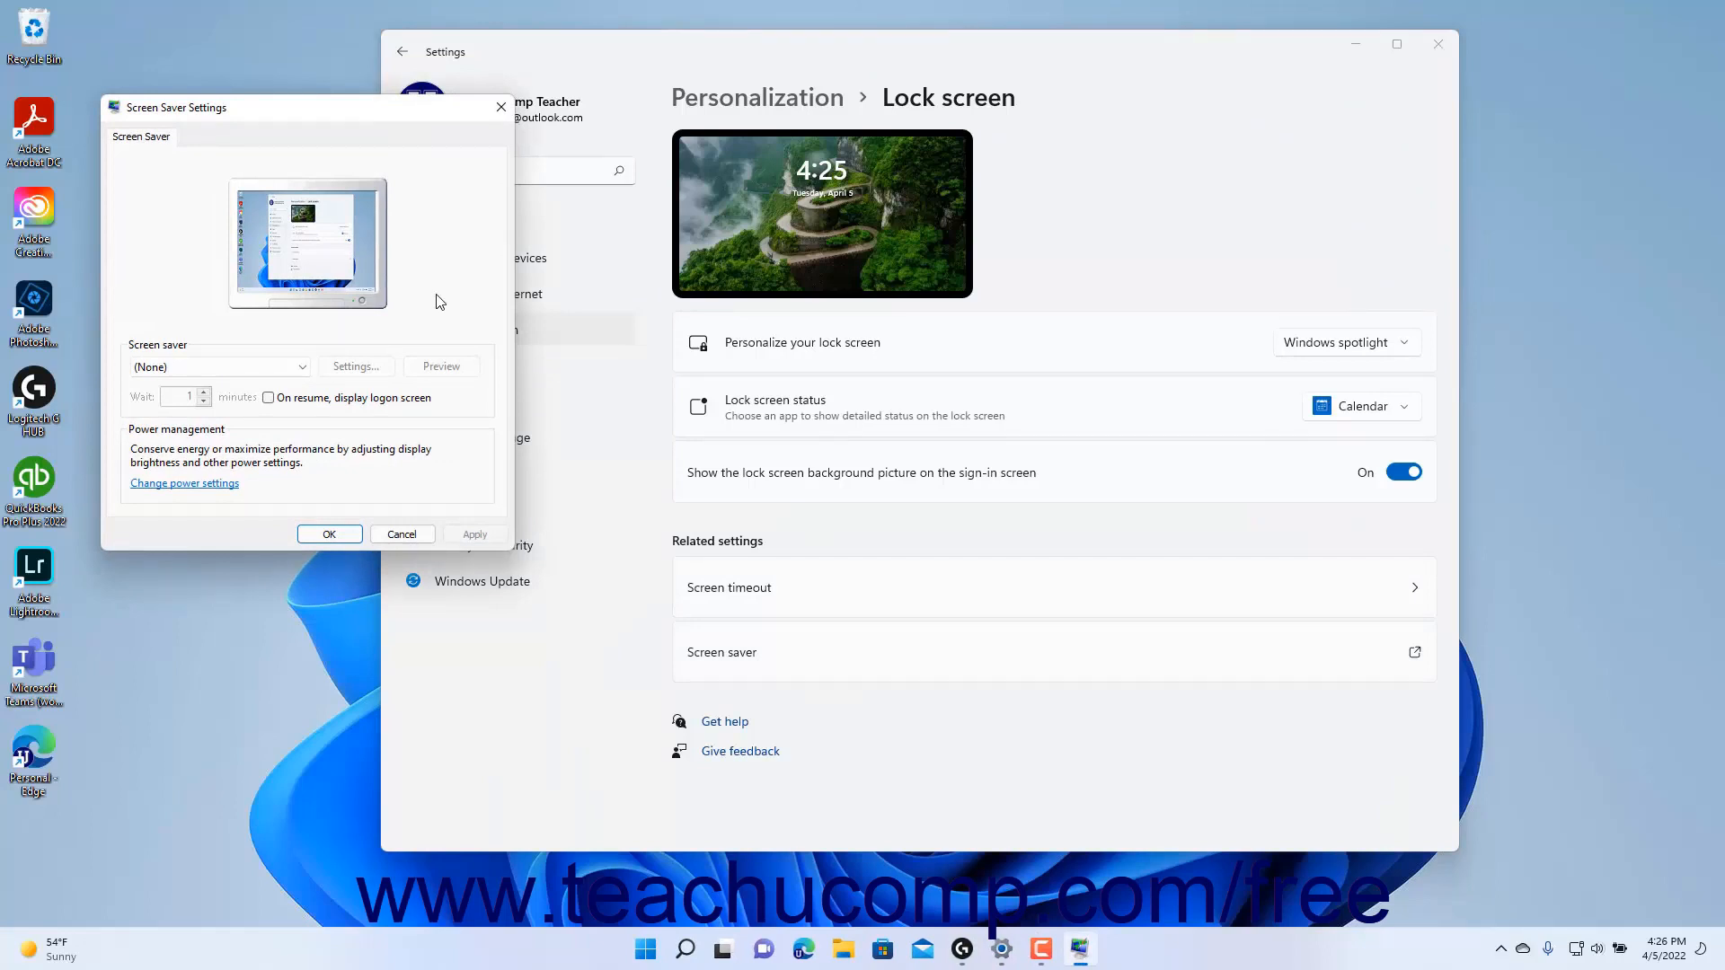
{"action": "left_click", "coordinate": [258, 370]}
{"action": "left_click", "coordinate": [200, 457]}
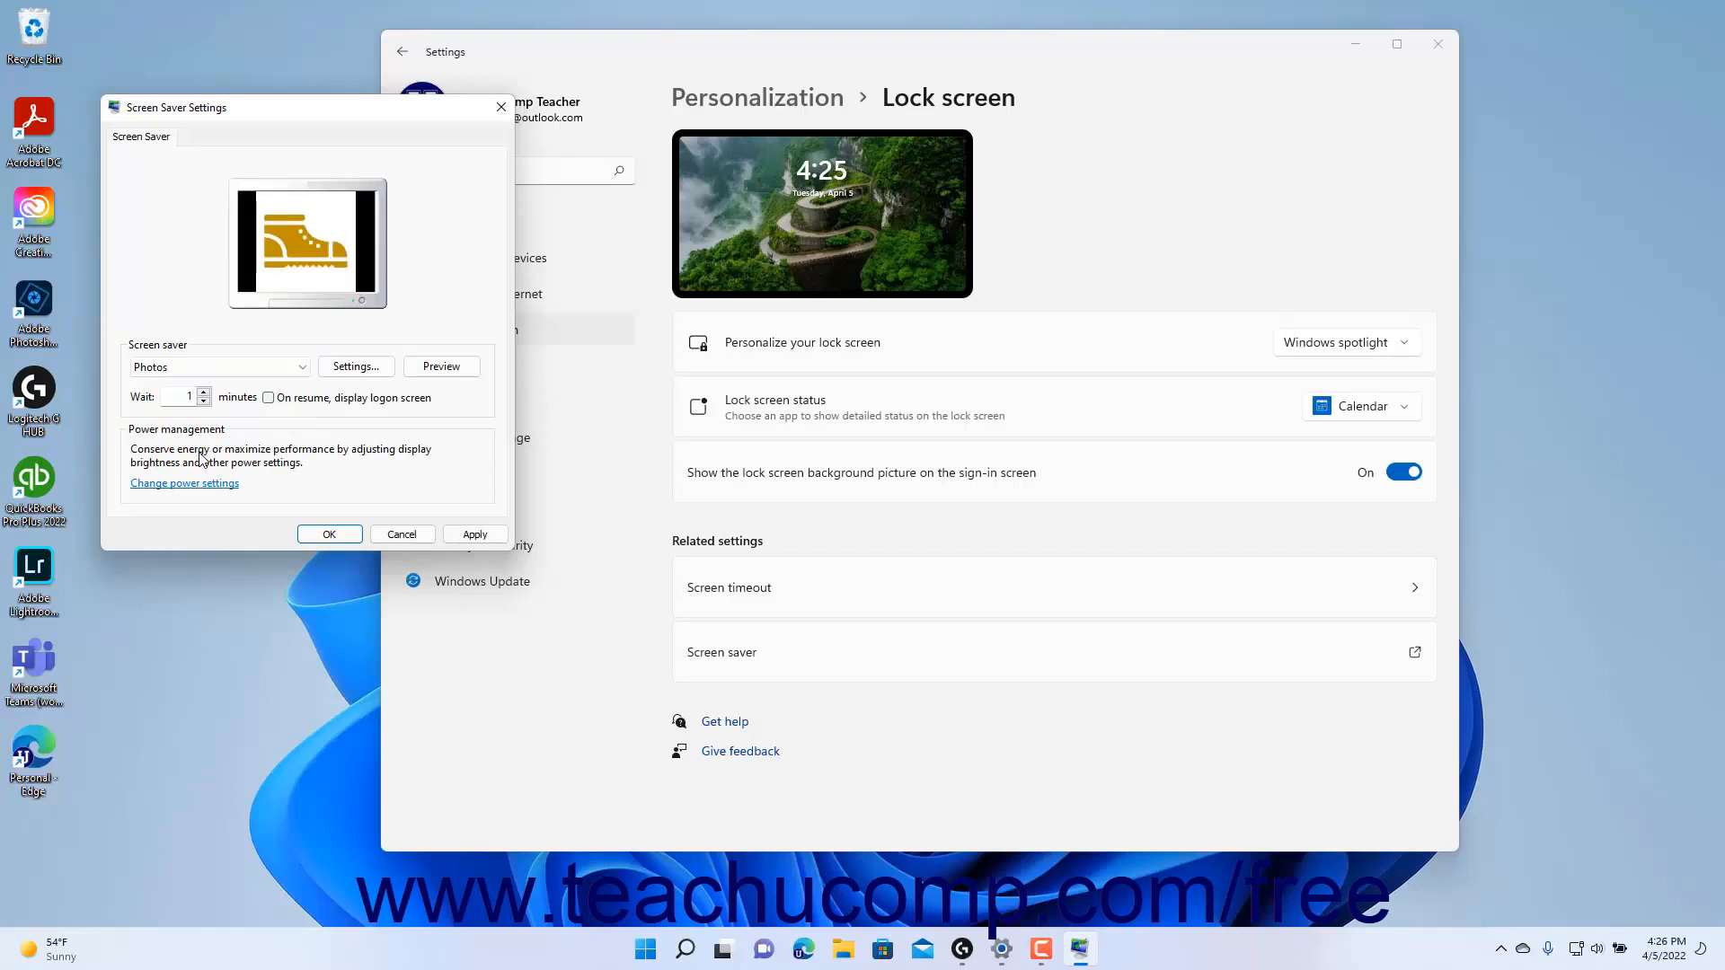
{"action": "left_click", "coordinate": [351, 370]}
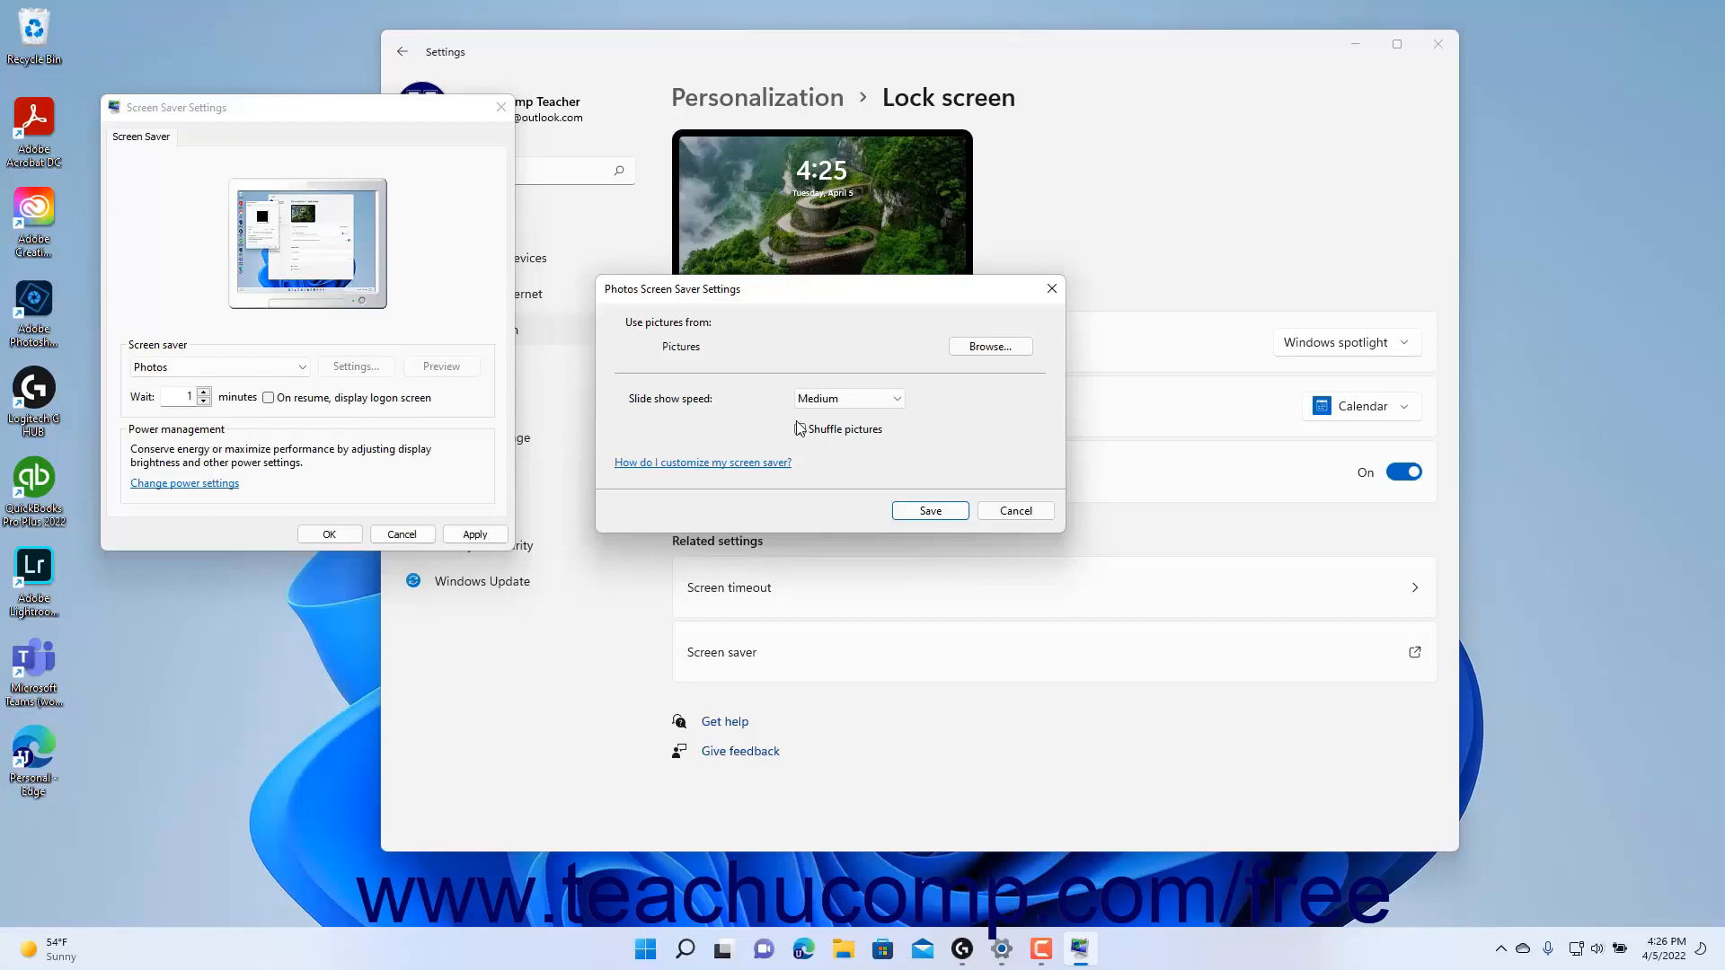
{"action": "left_click", "coordinate": [934, 511]}
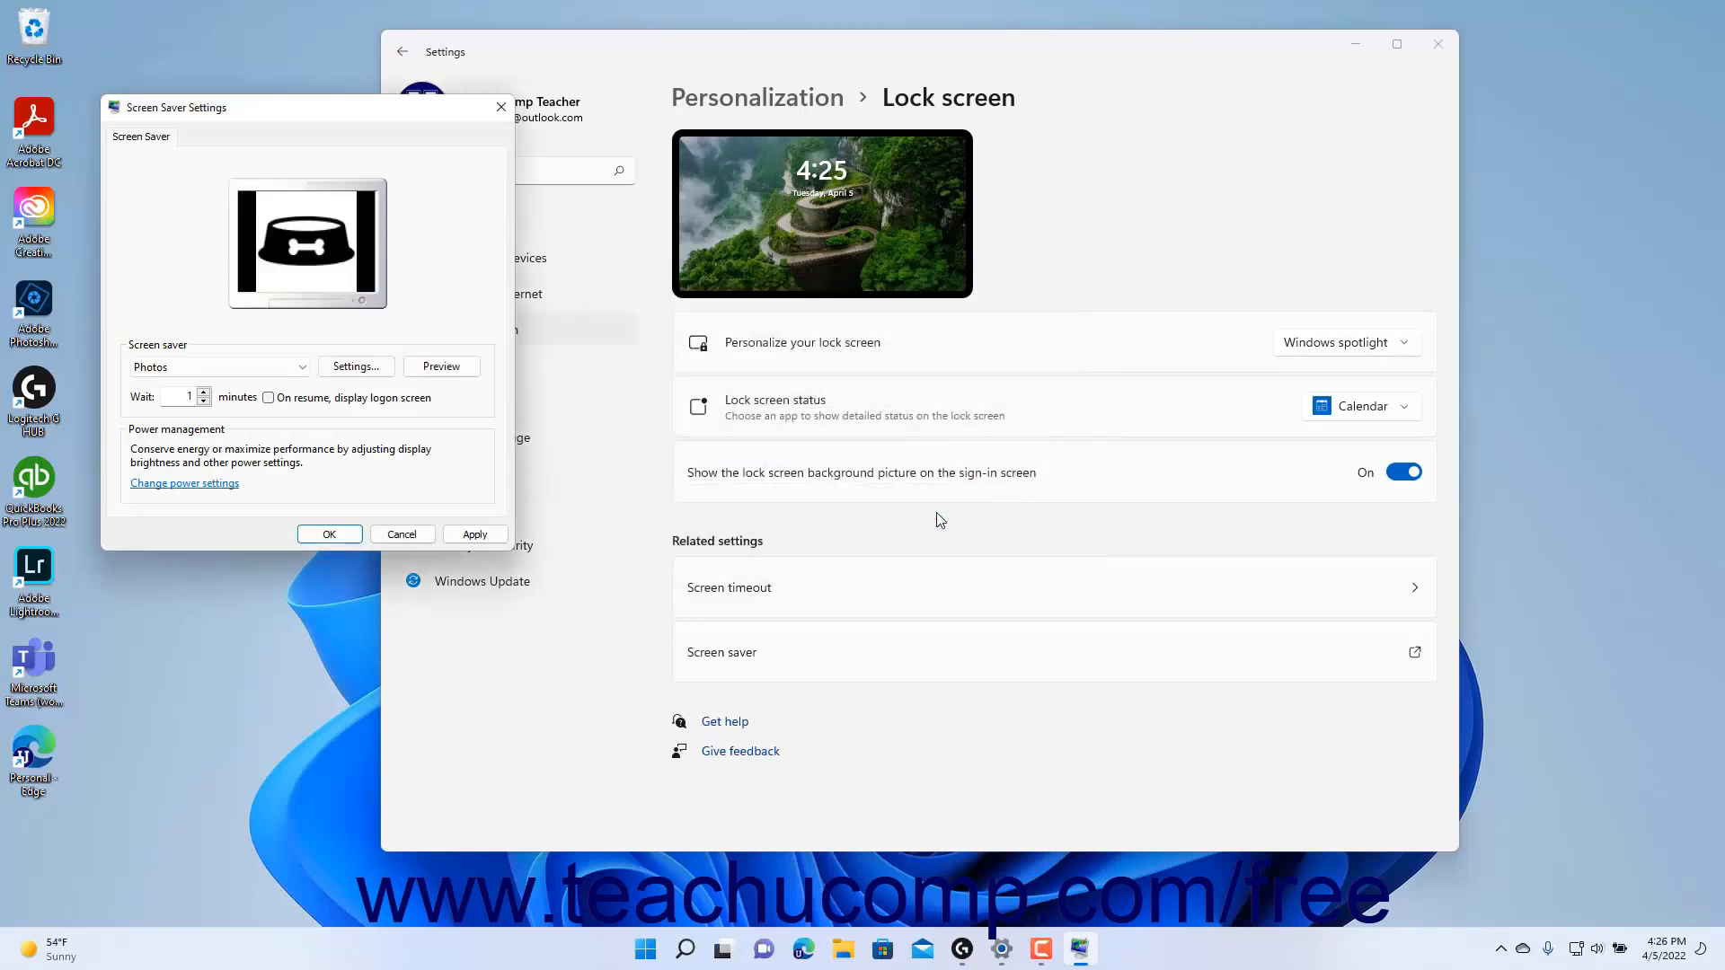
{"action": "left_click", "coordinate": [445, 370]}
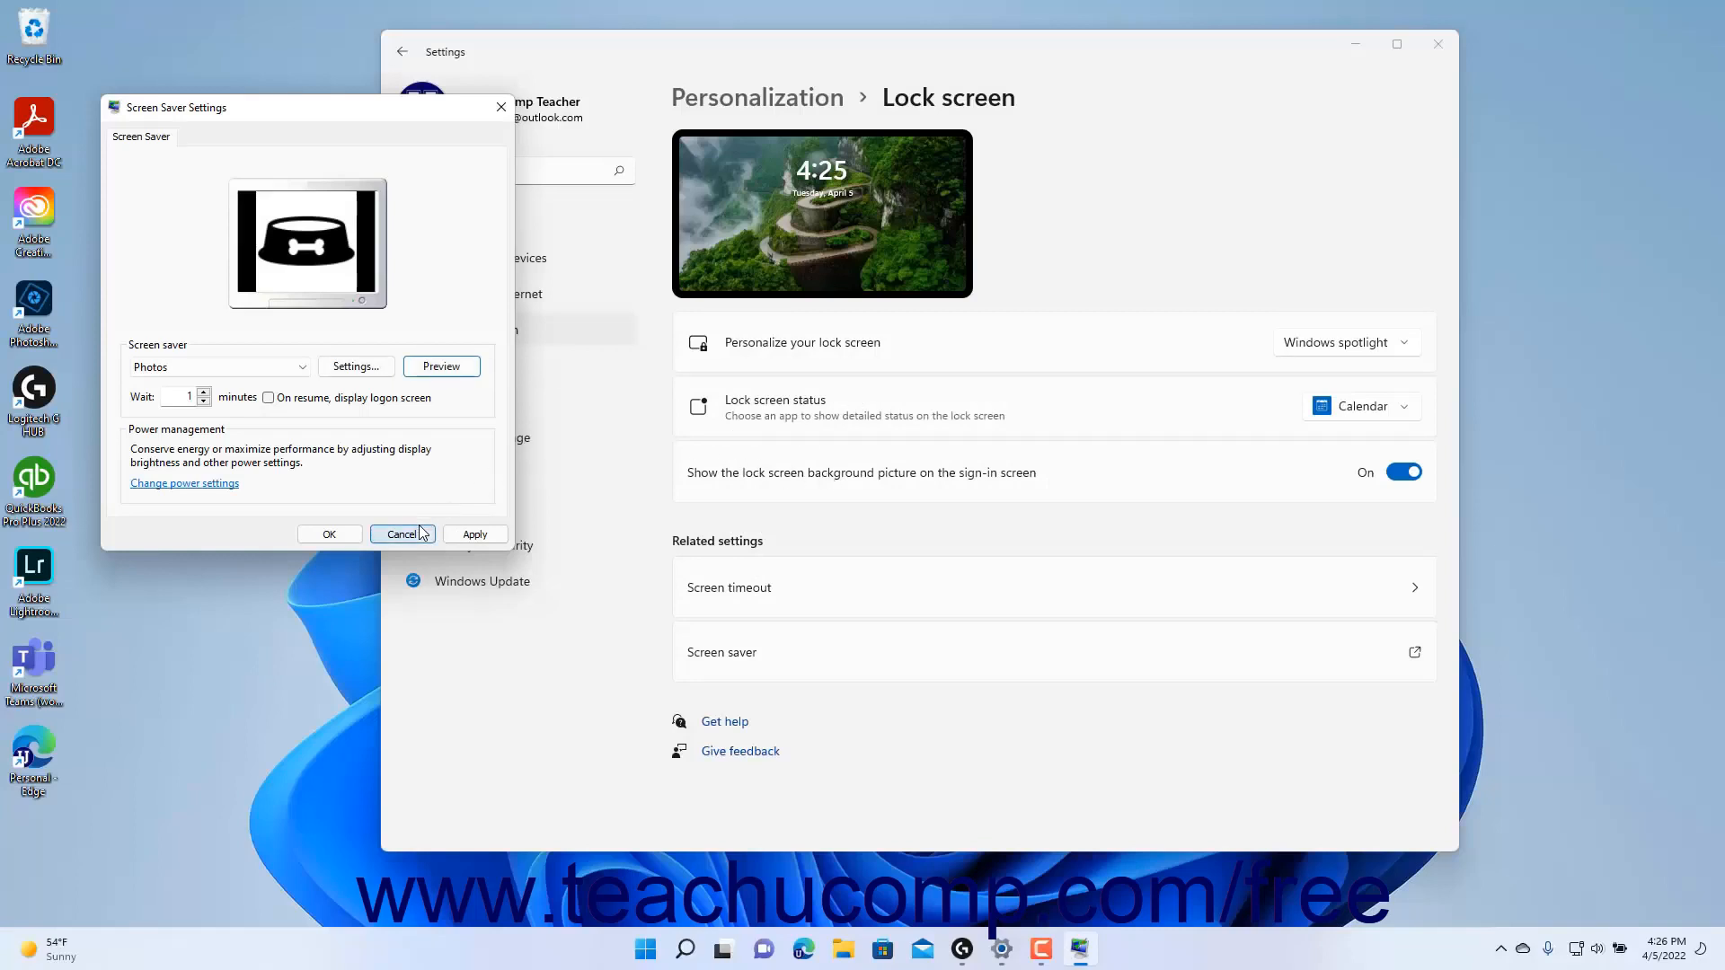
Cancel the pending screen saver changes and close the Settings window
{"action": "left_click", "coordinate": [187, 397]}
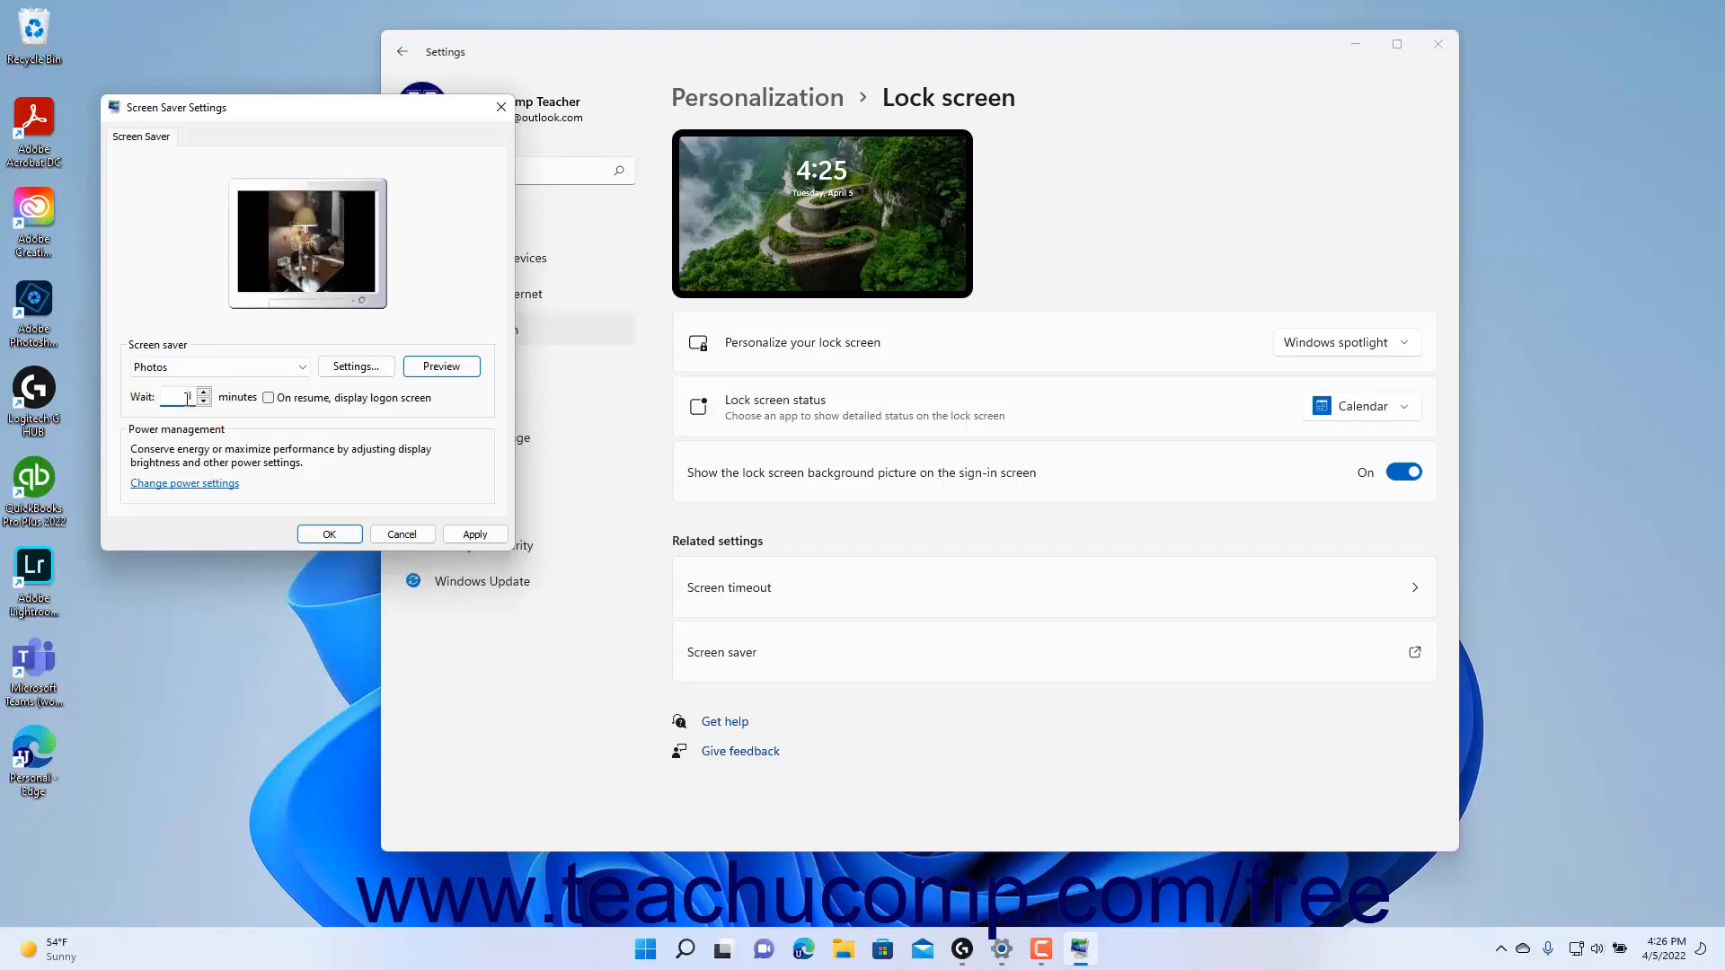
{"action": "left_click", "coordinate": [292, 402]}
{"action": "left_click", "coordinate": [292, 402]}
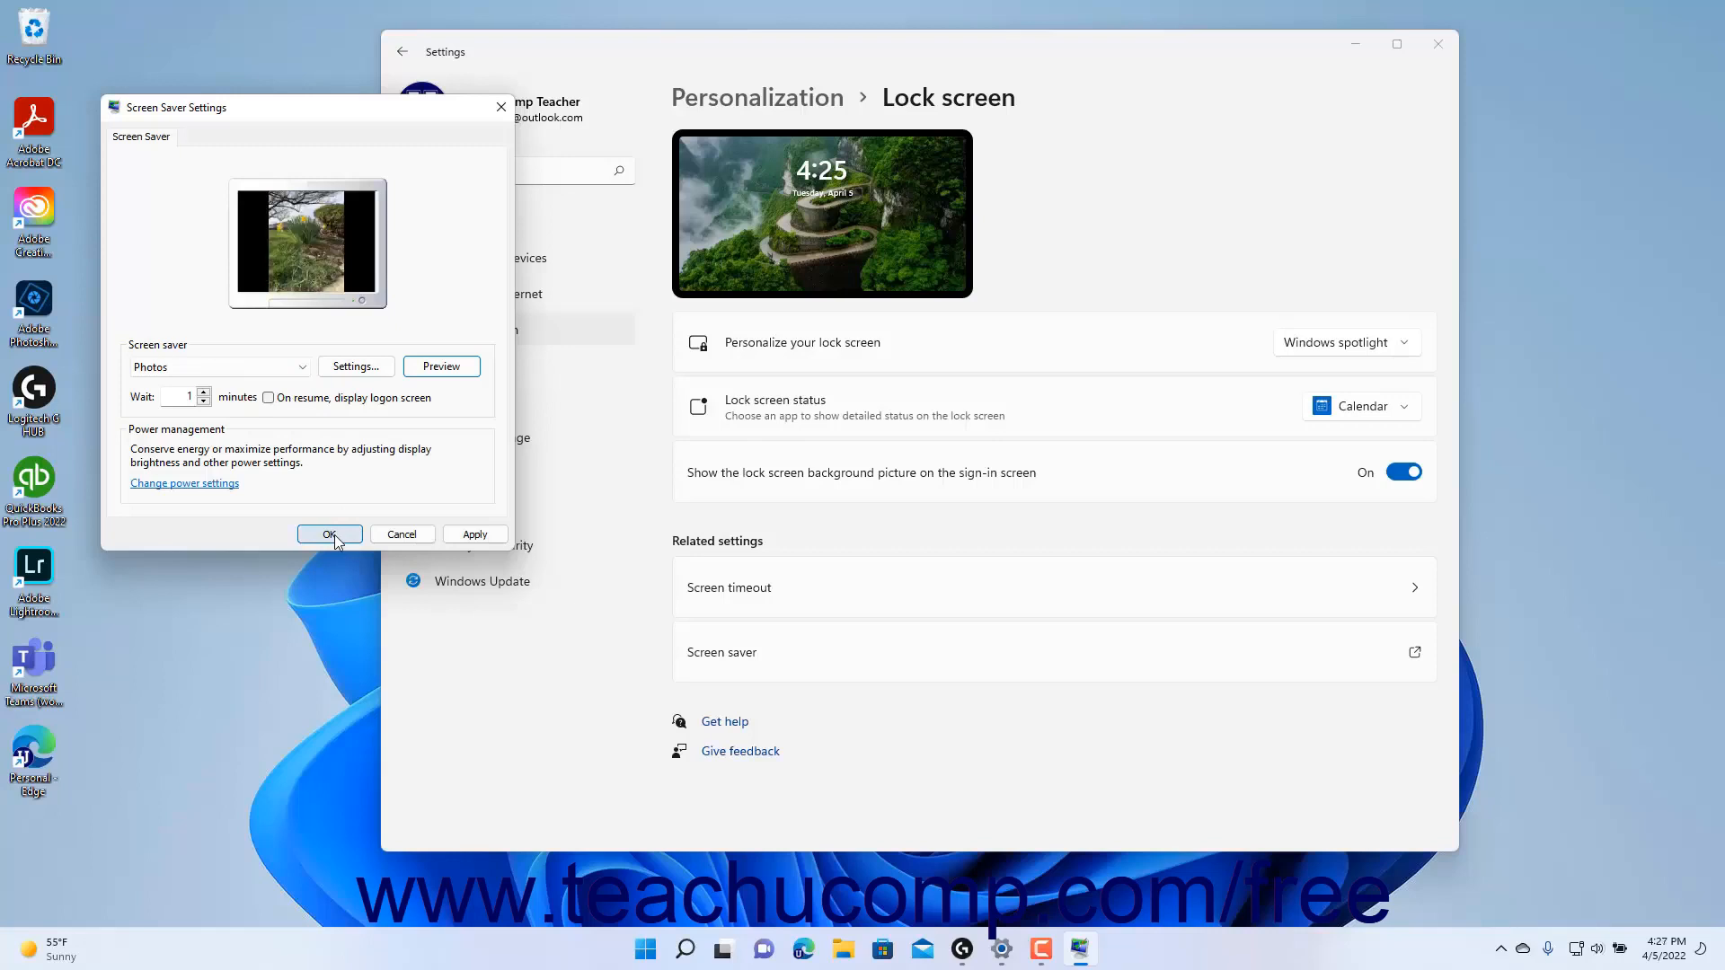
{"action": "left_click", "coordinate": [426, 541]}
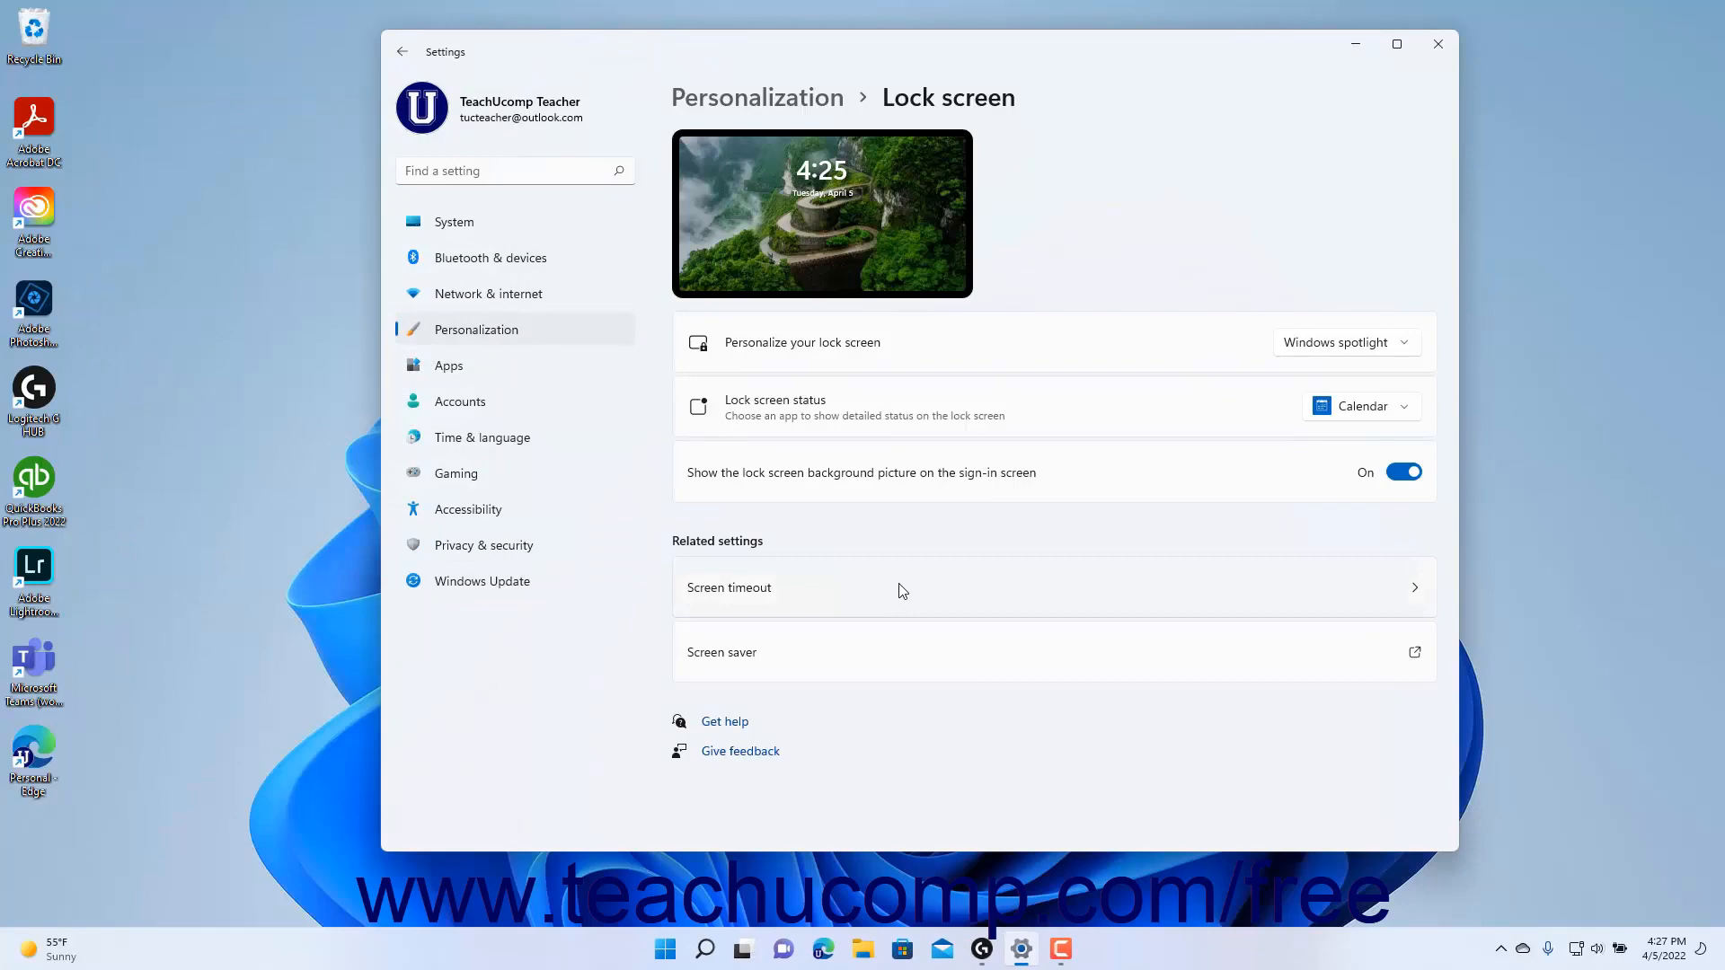
{"action": "left_click", "coordinate": [1439, 45]}
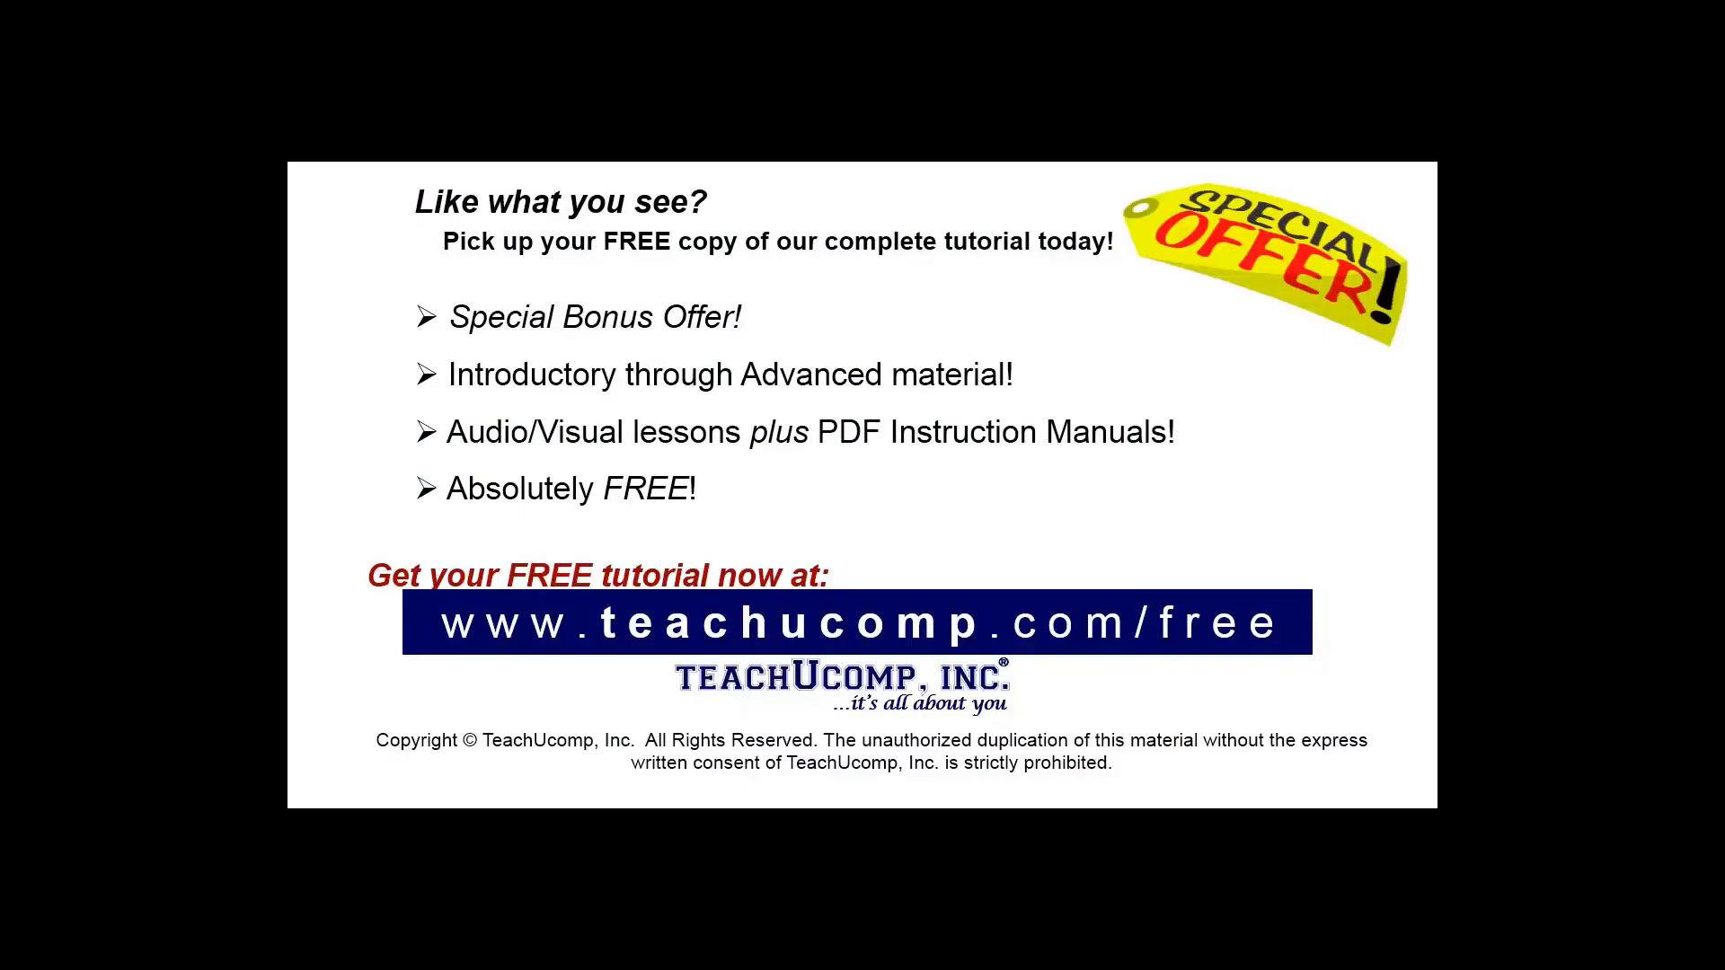